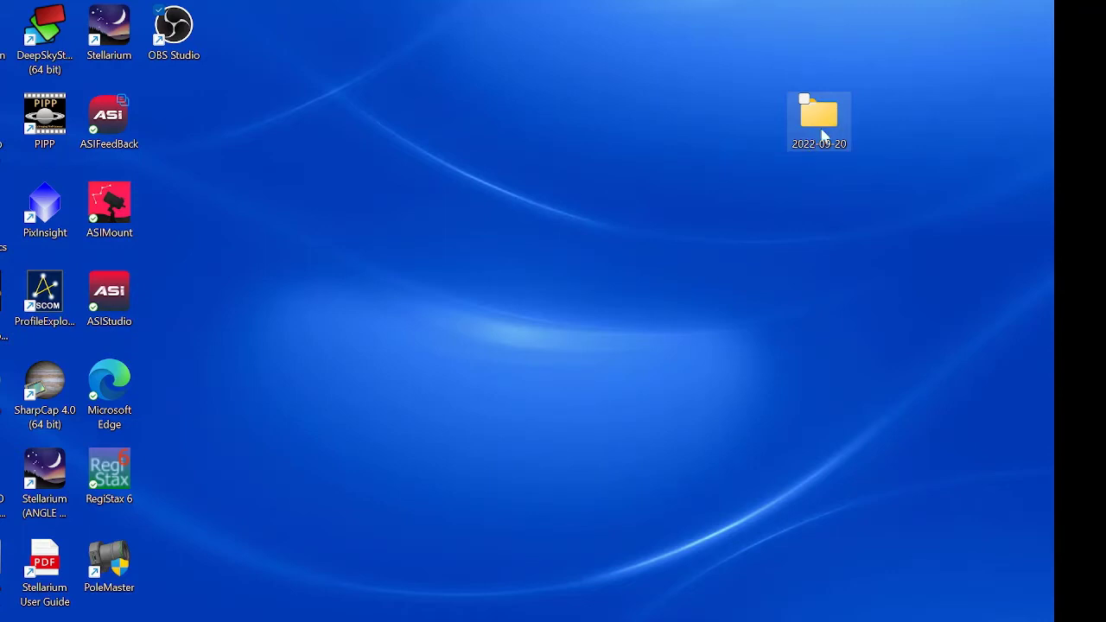
# - Open the 2022-09-20 folder on the desktop, look through the light frames in m31_Lights, and minimize the window
pyautogui.click(832, 113)
pyautogui.doubleClick(832, 113)
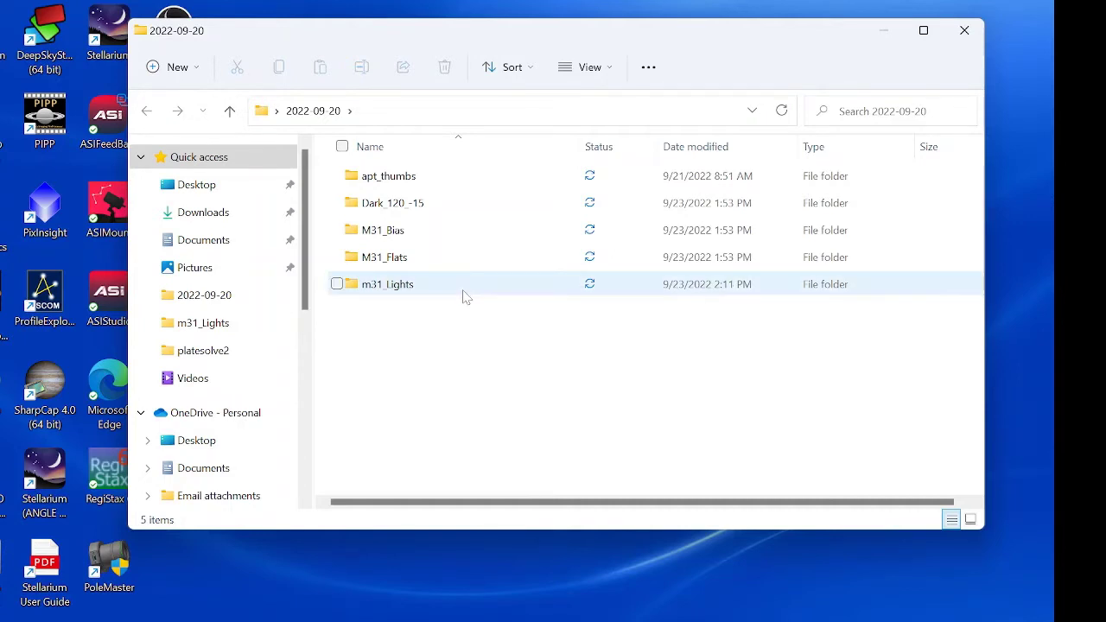
pyautogui.doubleClick(468, 293)
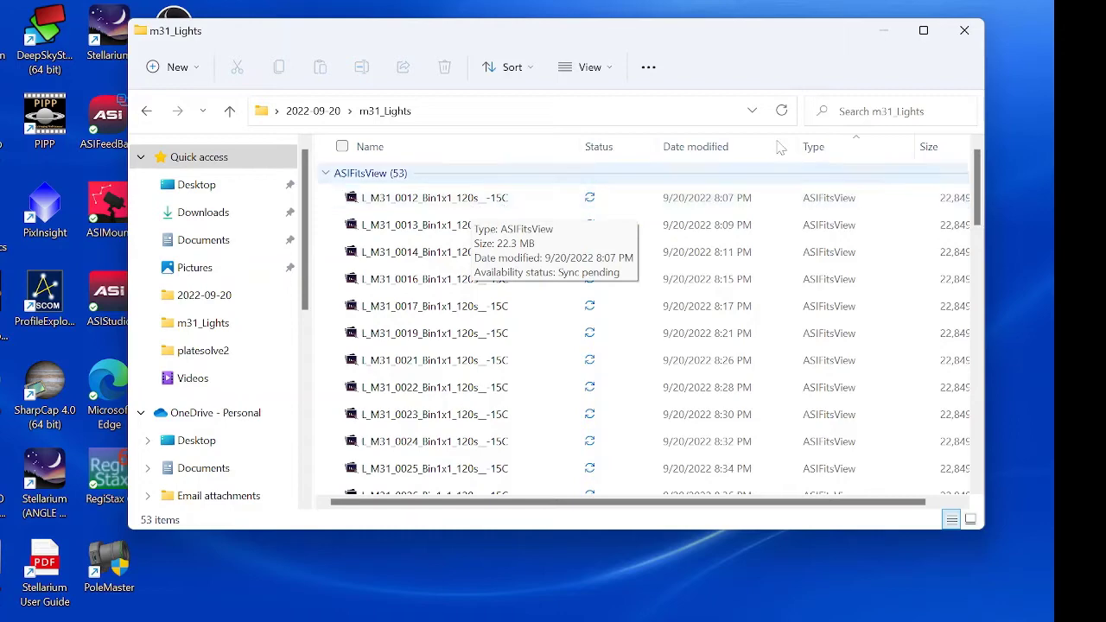
pyautogui.click(887, 41)
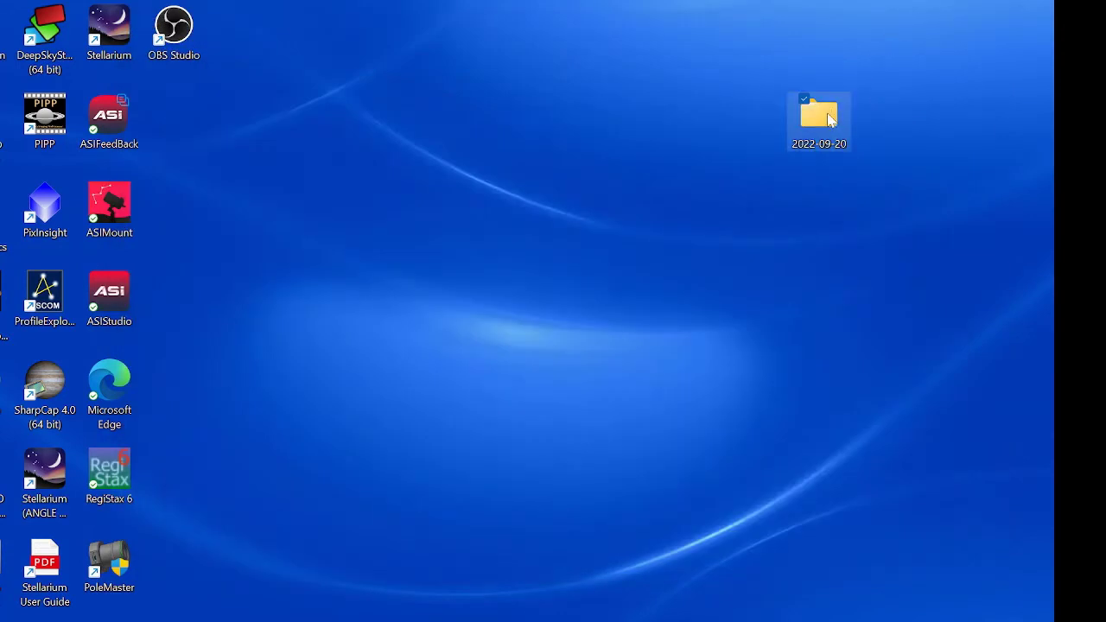
# - Reopen the 2022-09-20 folder, review its dark, bias and flat subfolders, and close the window
pyautogui.doubleClick(823, 120)
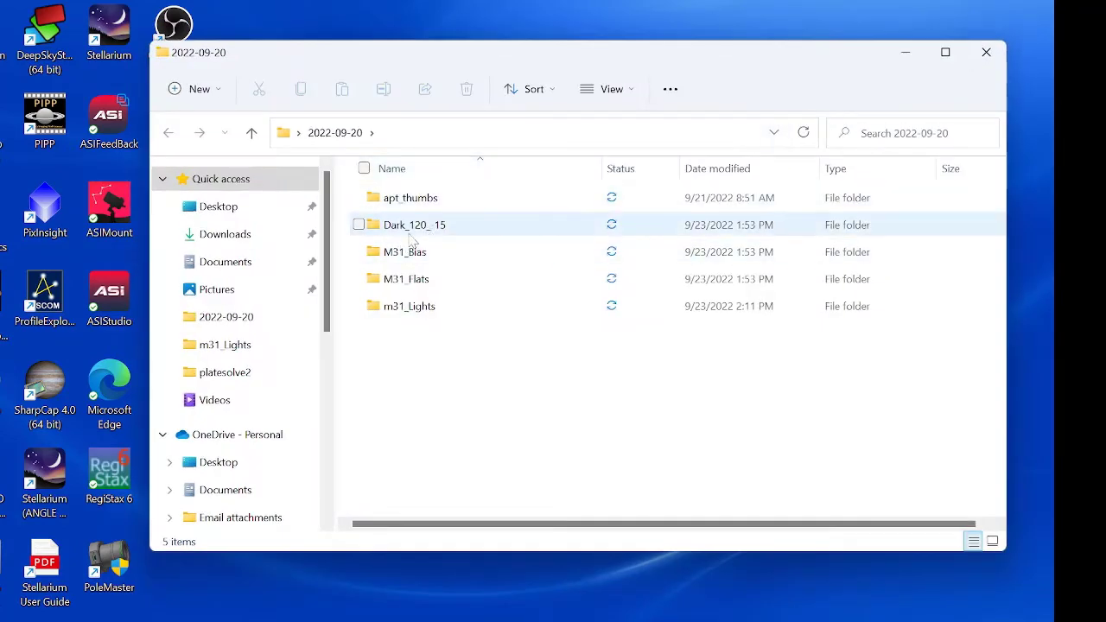
pyautogui.moveTo(411, 239)
pyautogui.moveTo(461, 231)
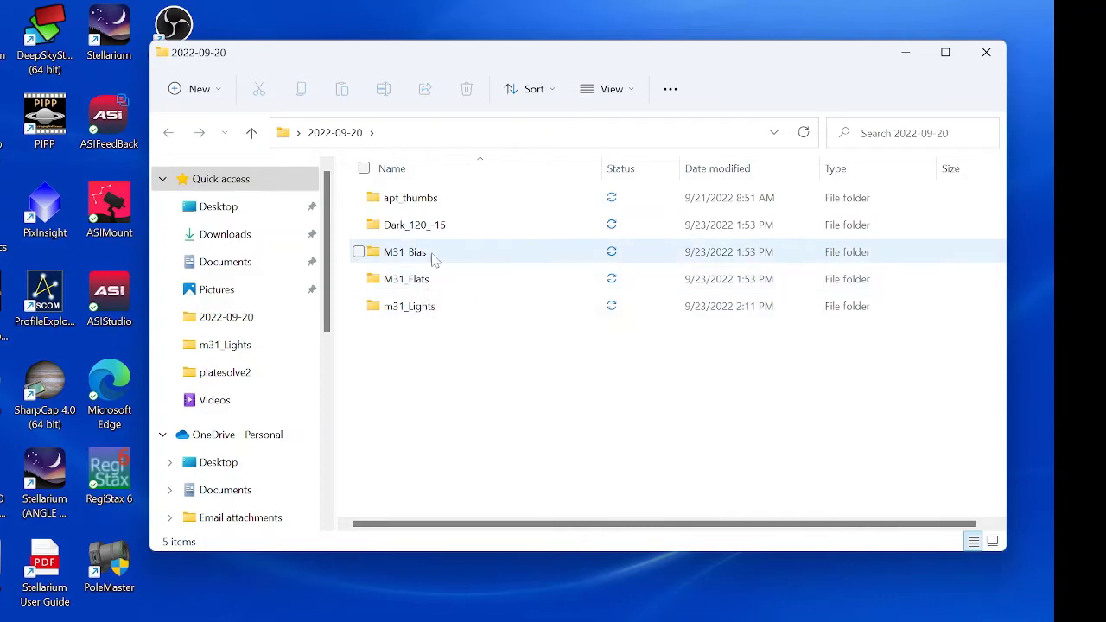
pyautogui.click(988, 53)
# - Launch DeepSkyStacker, load every picture in the m31_Lights folder as light frames, and check them all
pyautogui.doubleClick(46, 41)
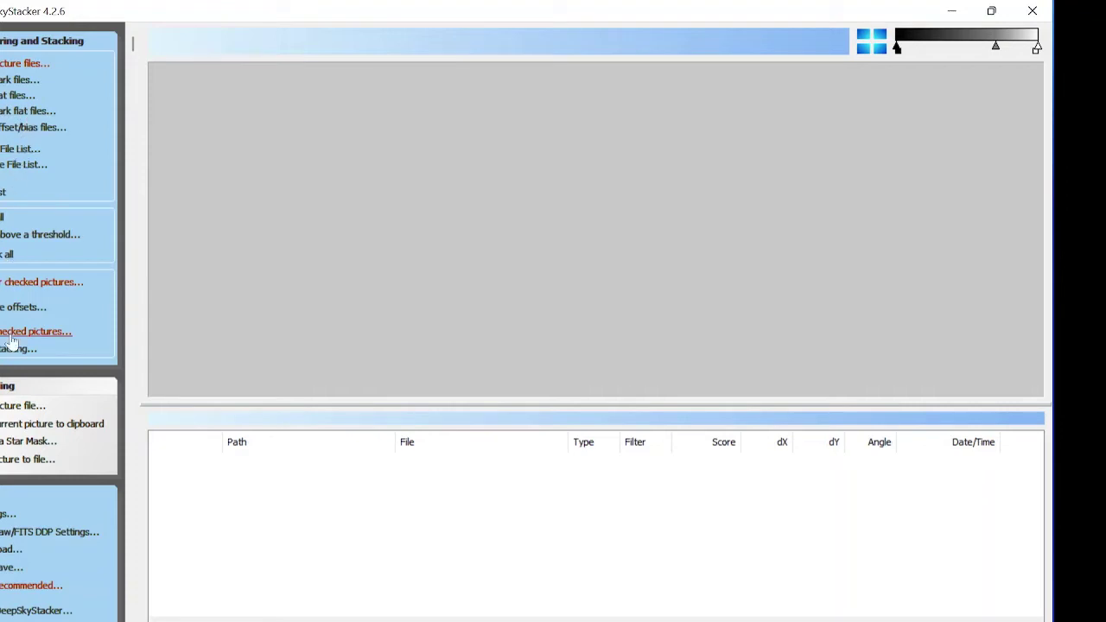
pyautogui.click(34, 72)
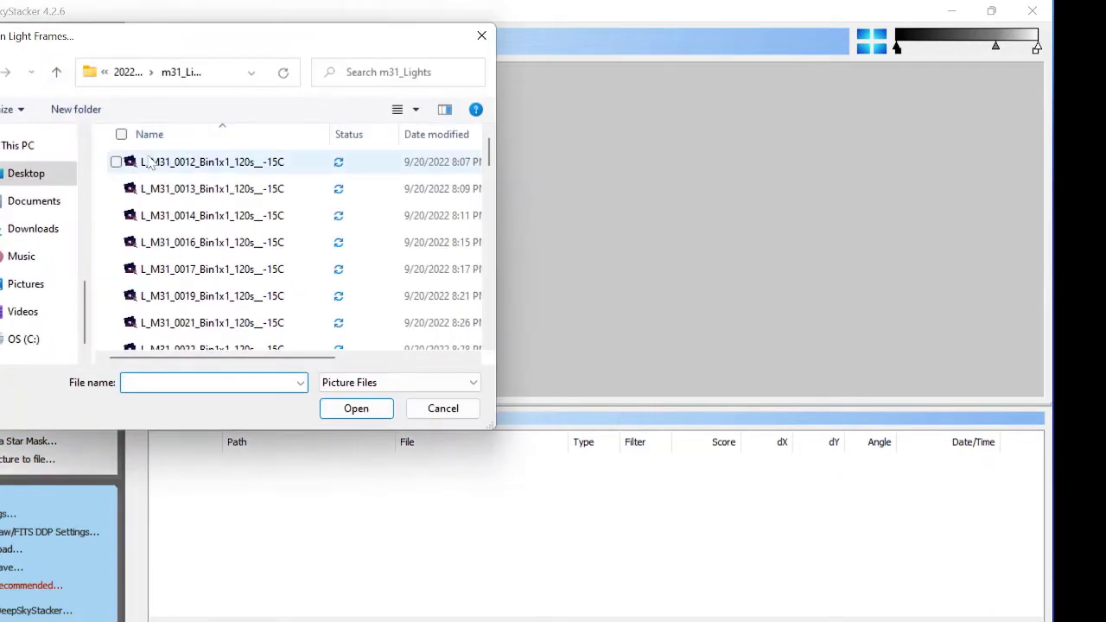
pyautogui.click(56, 72)
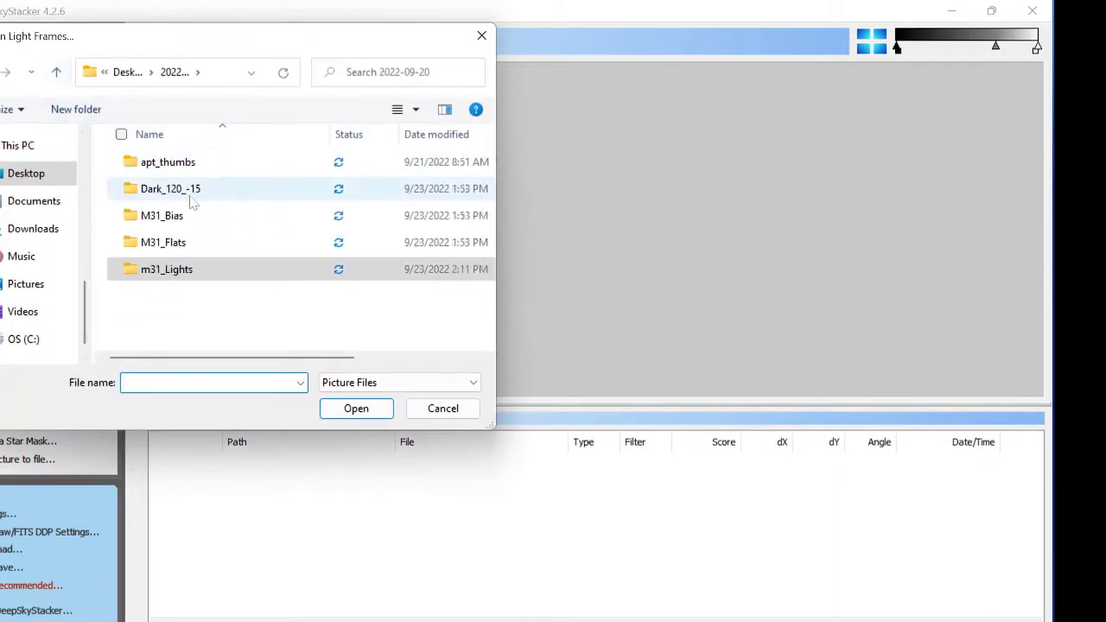
pyautogui.doubleClick(160, 270)
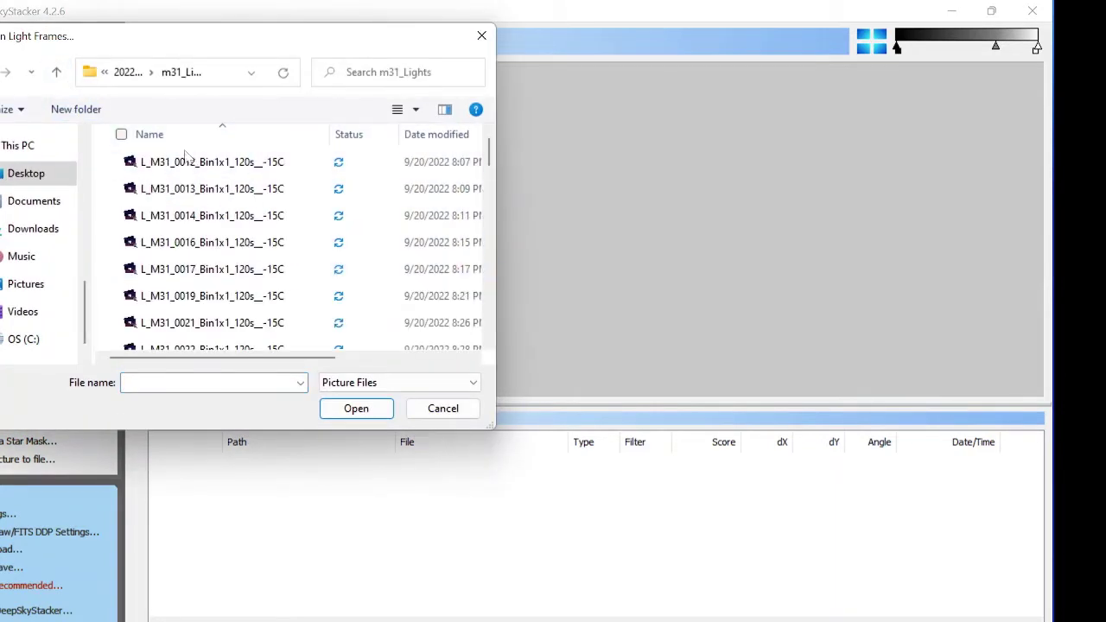
pyautogui.click(186, 165)
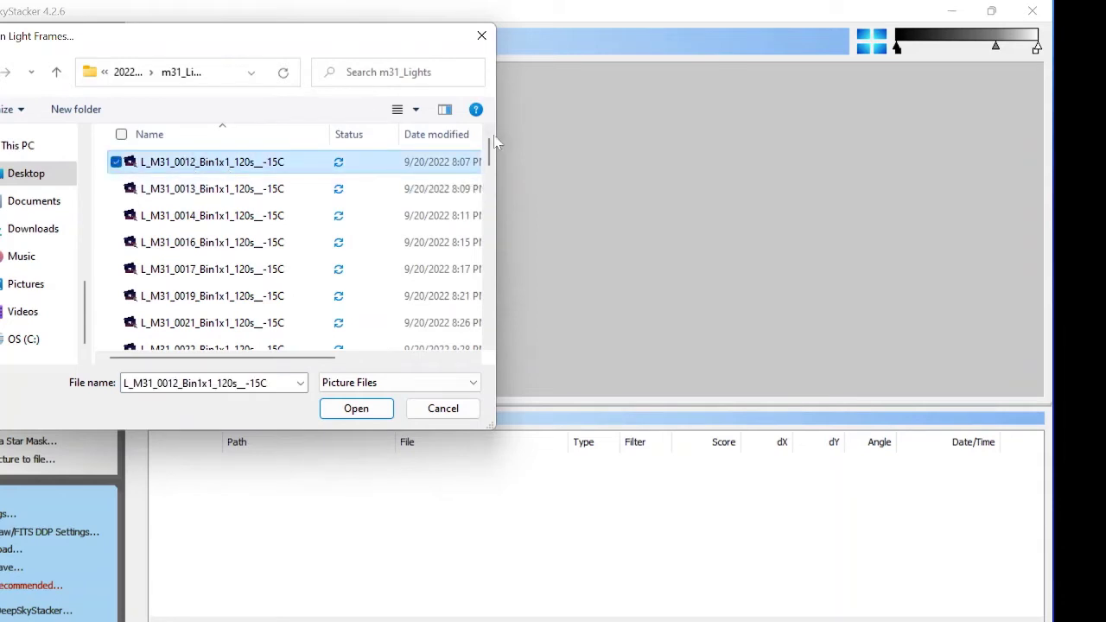
pyautogui.moveTo(489, 154); pyautogui.dragTo(489, 329)
pyautogui.keyDown('shift'); pyautogui.click(302, 339); pyautogui.keyUp('shift')
pyautogui.click(386, 408)
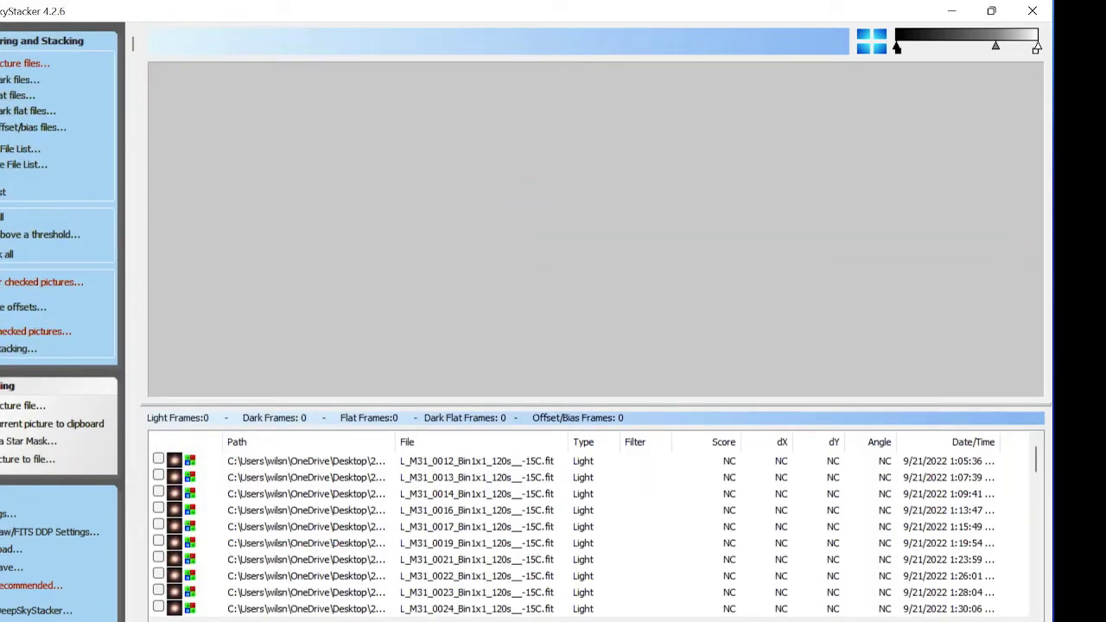
pyautogui.click(2, 218)
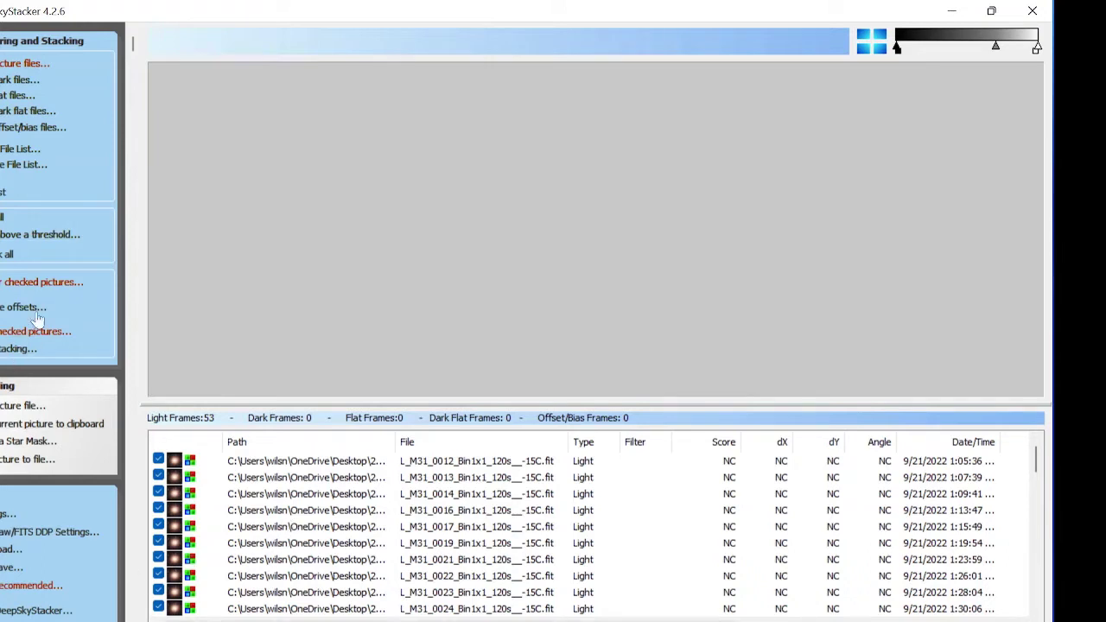
pyautogui.click(53, 285)
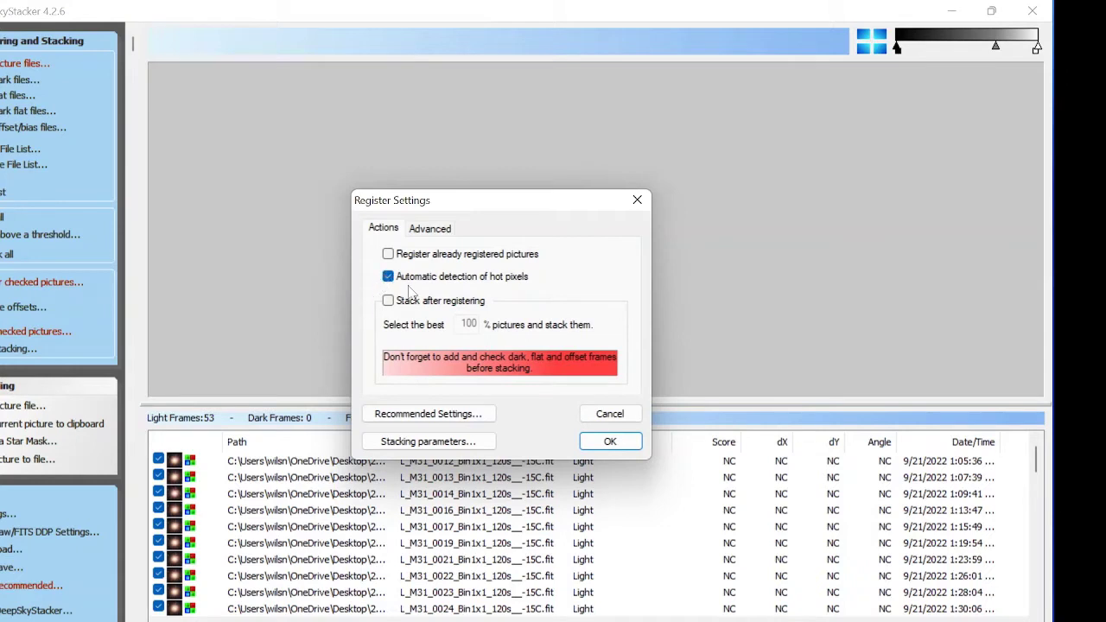
pyautogui.click(394, 257)
pyautogui.click(388, 303)
pyautogui.click(388, 303)
pyautogui.click(610, 441)
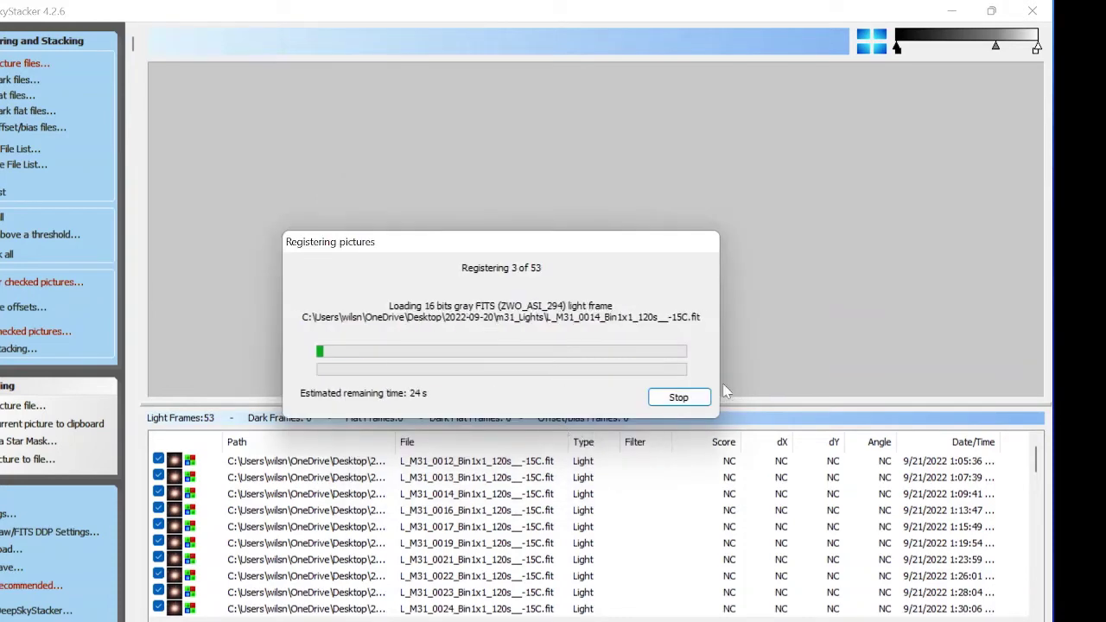
pyautogui.click(694, 396)
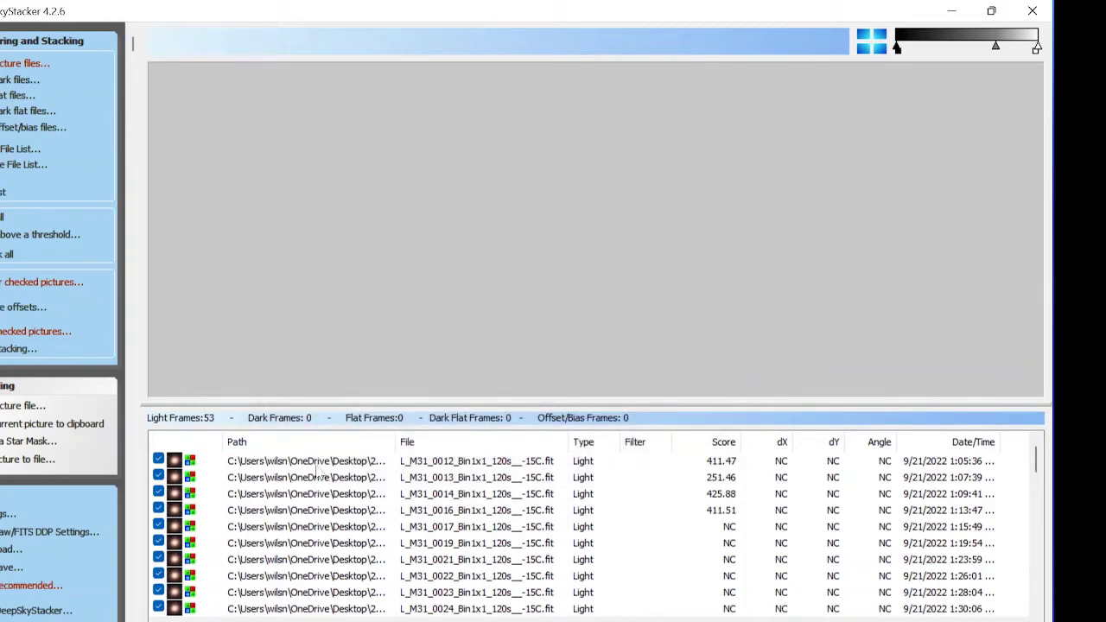
# - Preview light frame L_M31_0012 and brighten its display by lowering the midtone marker and raising the black point
pyautogui.click(324, 464)
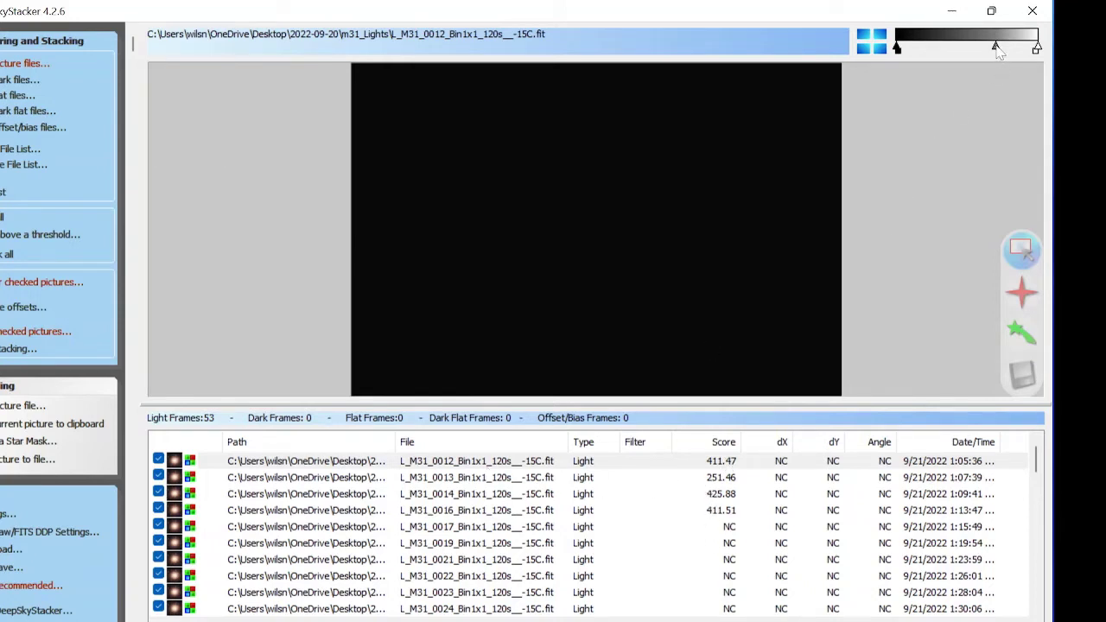
pyautogui.moveTo(998, 52); pyautogui.dragTo(946, 56)
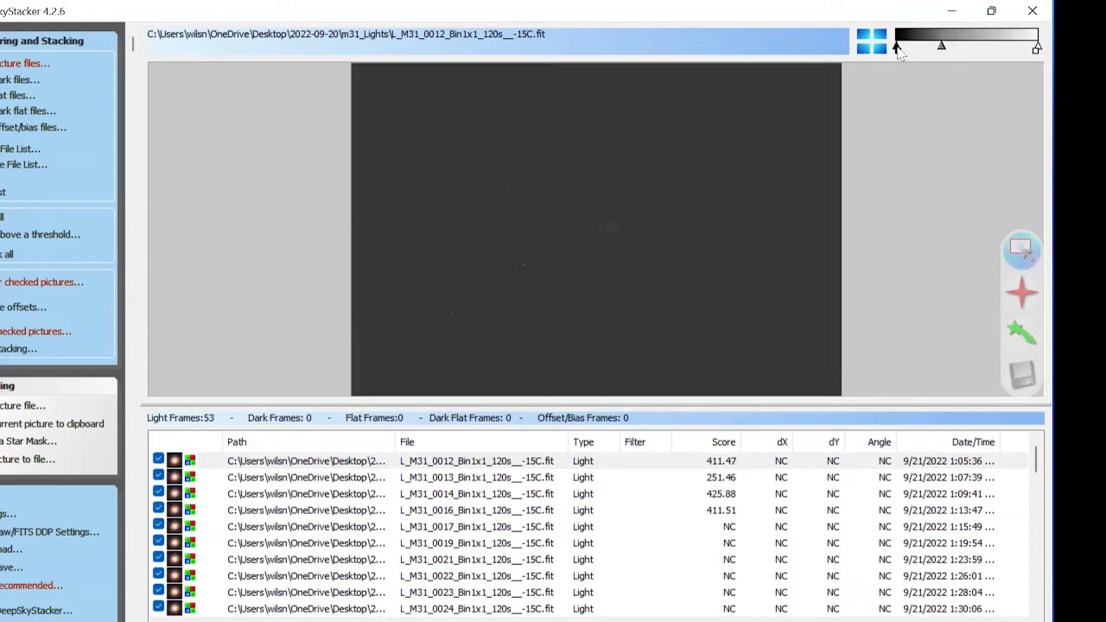
pyautogui.moveTo(908, 46); pyautogui.dragTo(929, 50)
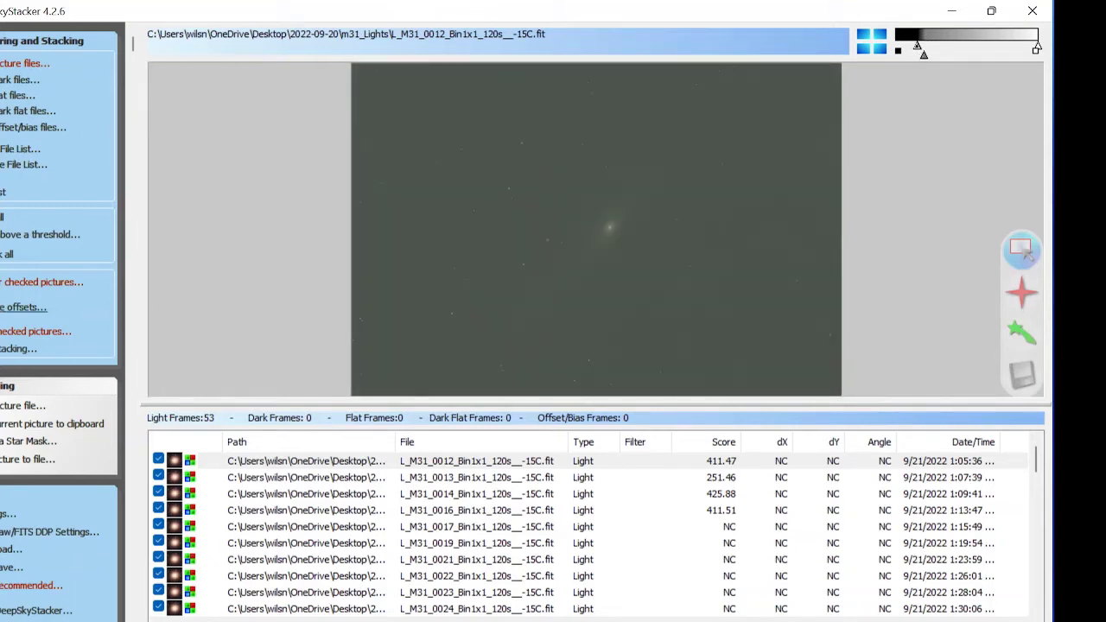
# - Compute the number of detected stars at the current detection threshold and register the checked light frames
pyautogui.click(17, 287)
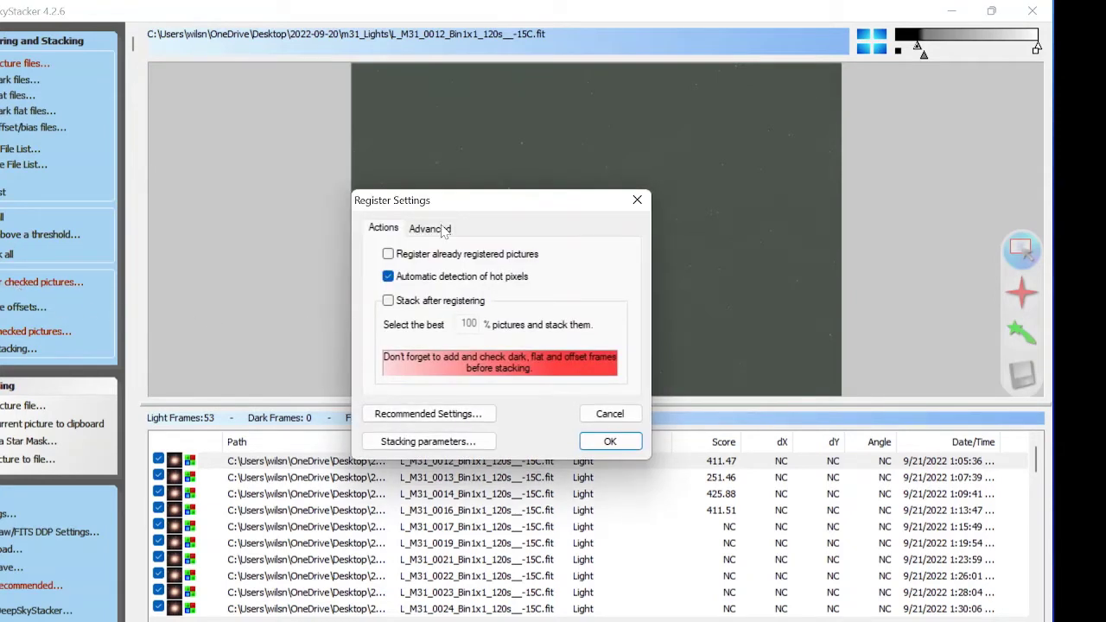
pyautogui.click(445, 229)
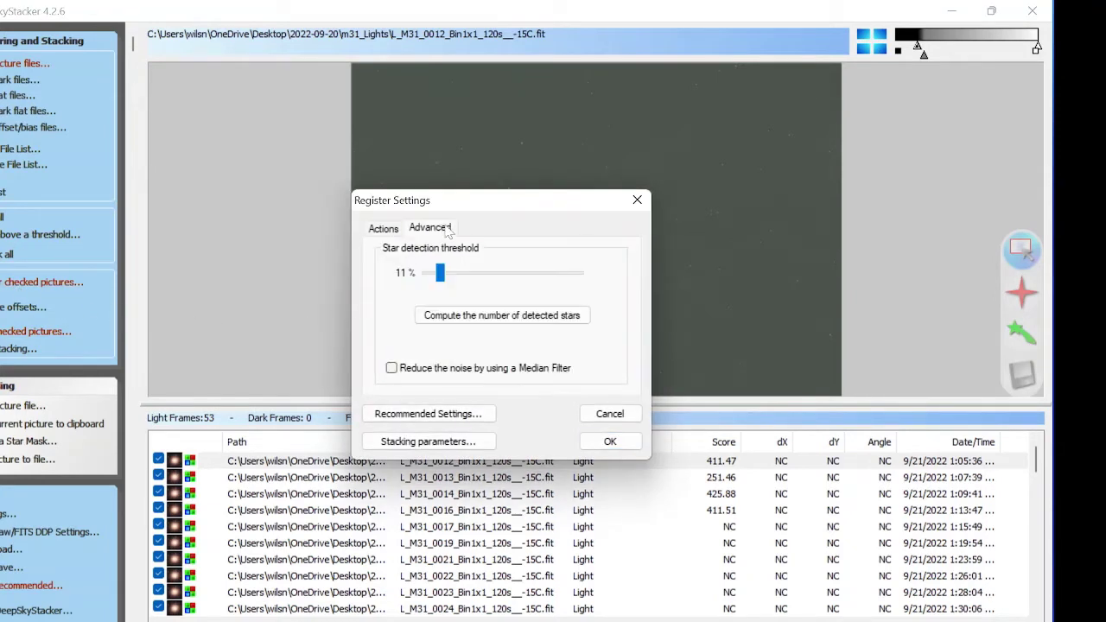
pyautogui.click(467, 318)
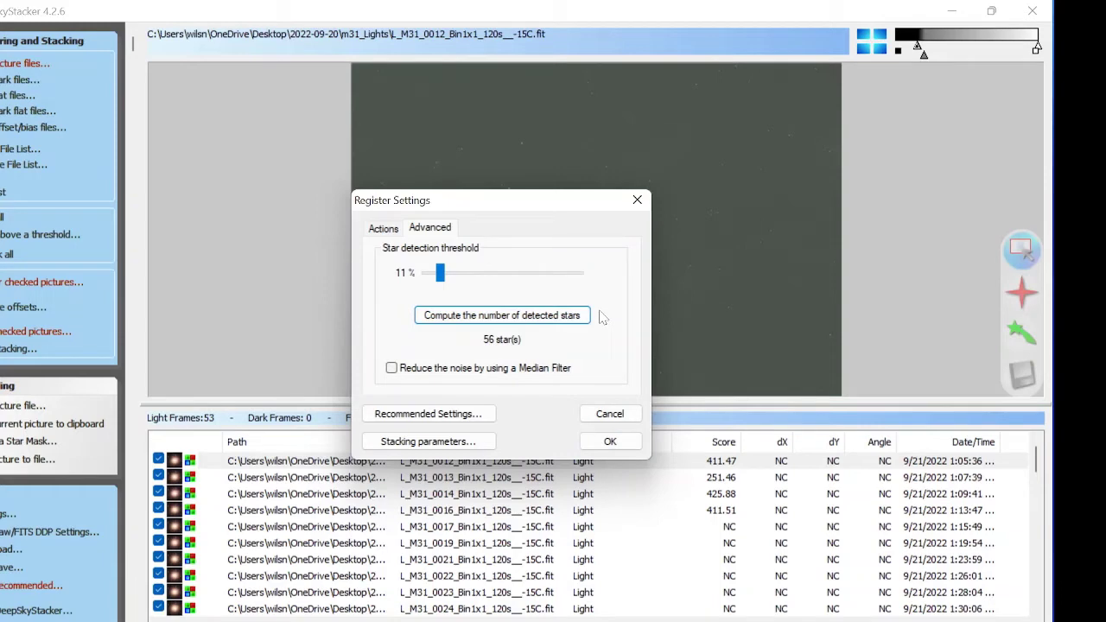
pyautogui.click(598, 442)
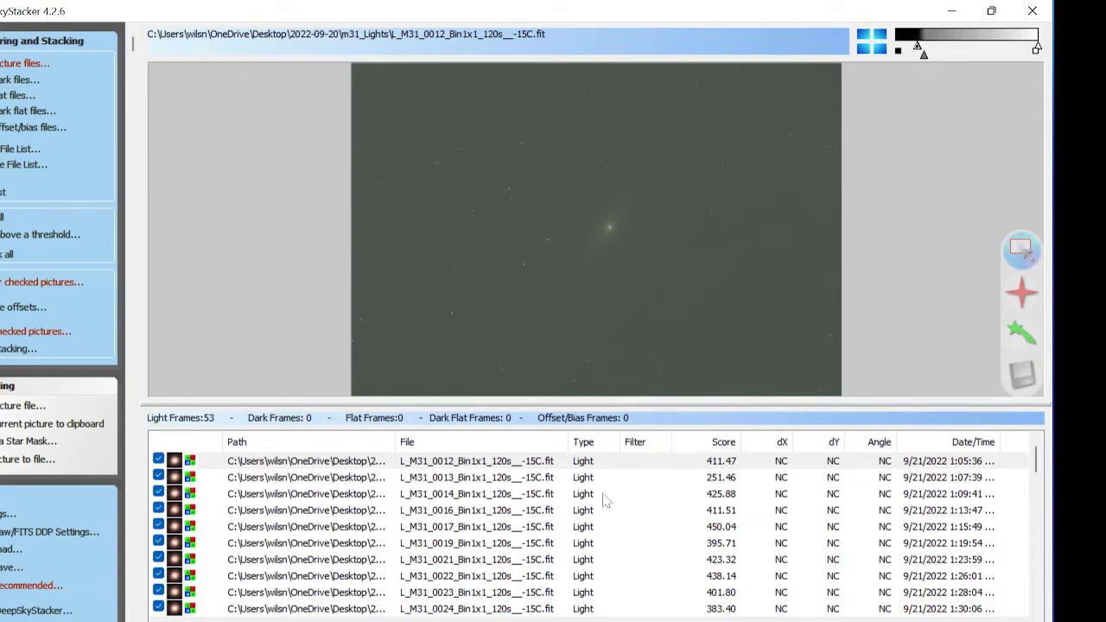
# - Preview the low-scoring light frame L_M31_0013 and remove it from the file list
pyautogui.click(553, 479)
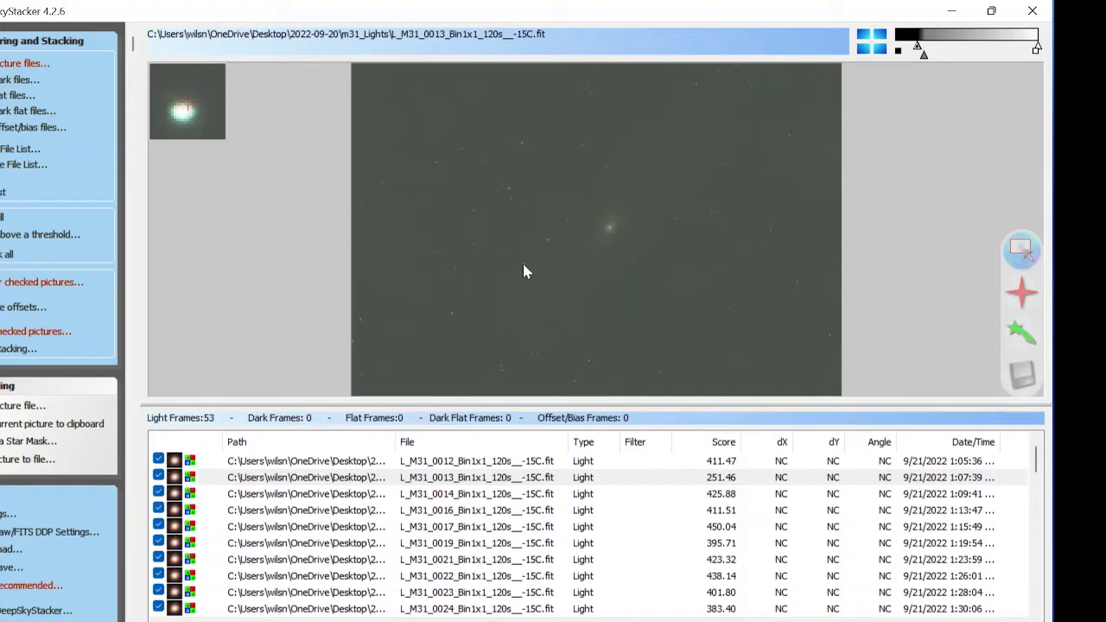
pyautogui.rightClick(517, 482)
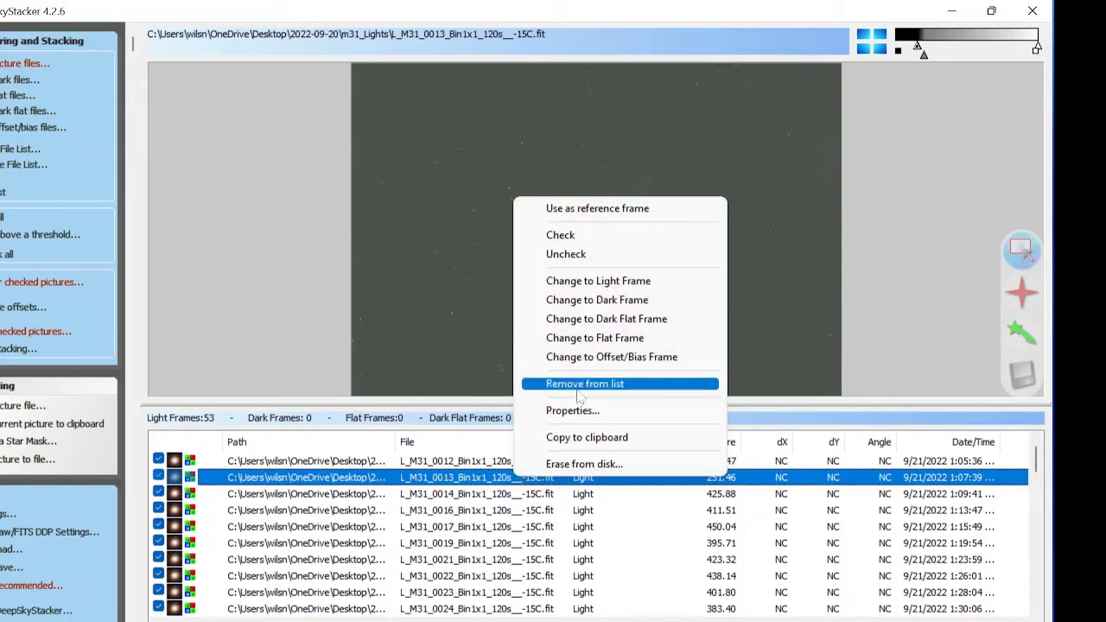
pyautogui.click(641, 384)
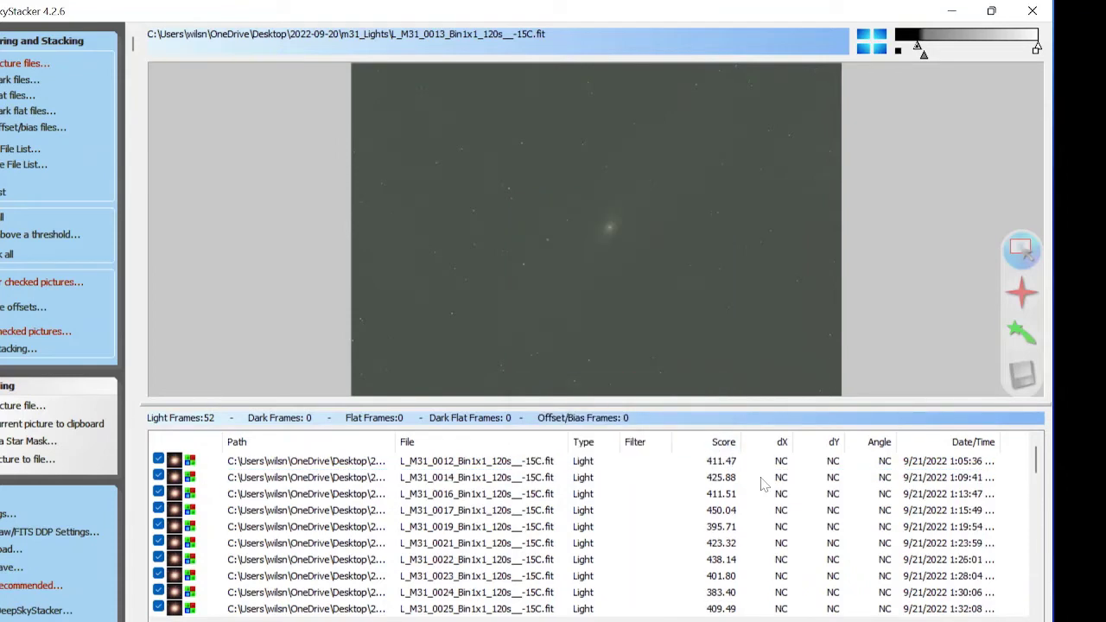
# - Find the low-scoring light frame L_M31_0035, preview it, and remove it from the file list
pyautogui.scroll(-2, 757, 489)
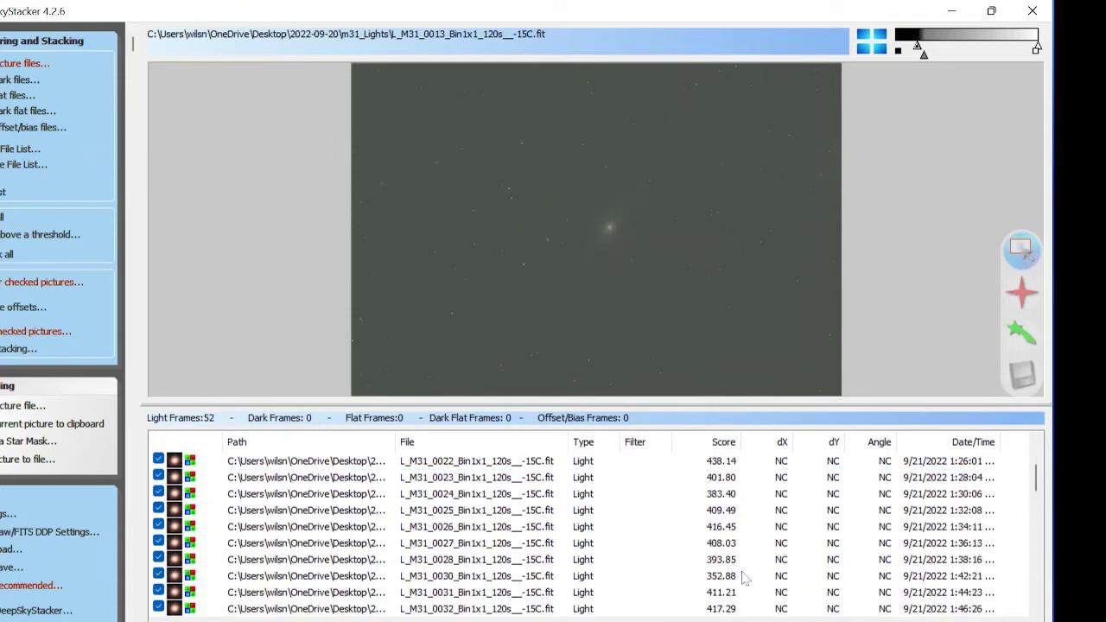
pyautogui.scroll(-1, 747, 580)
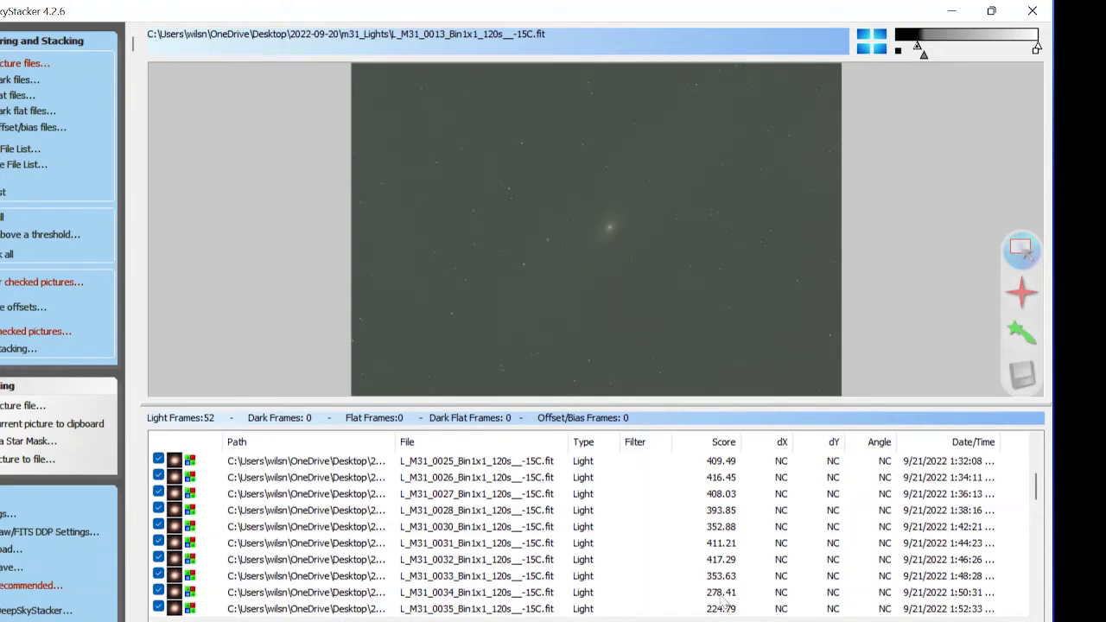
pyautogui.scroll(-1, 735, 601)
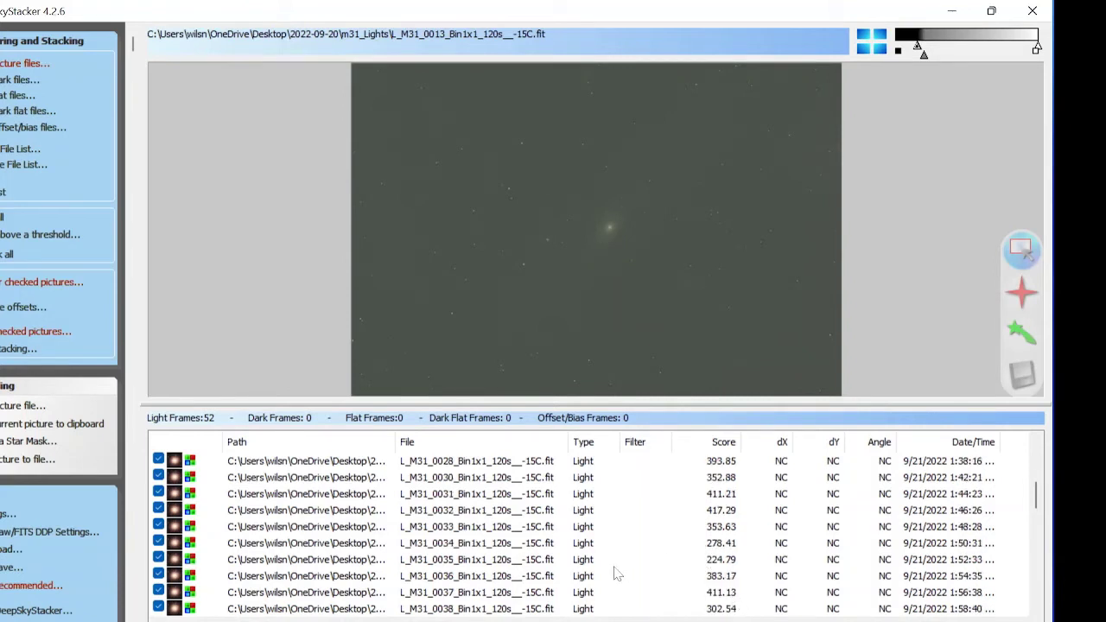
pyautogui.click(536, 561)
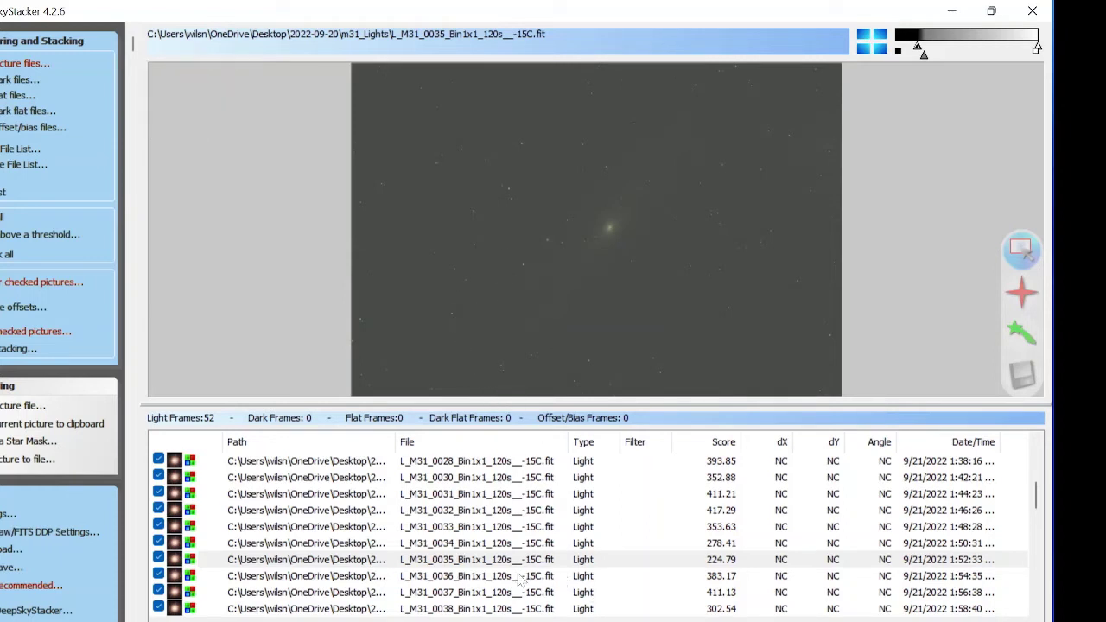
pyautogui.rightClick(489, 566)
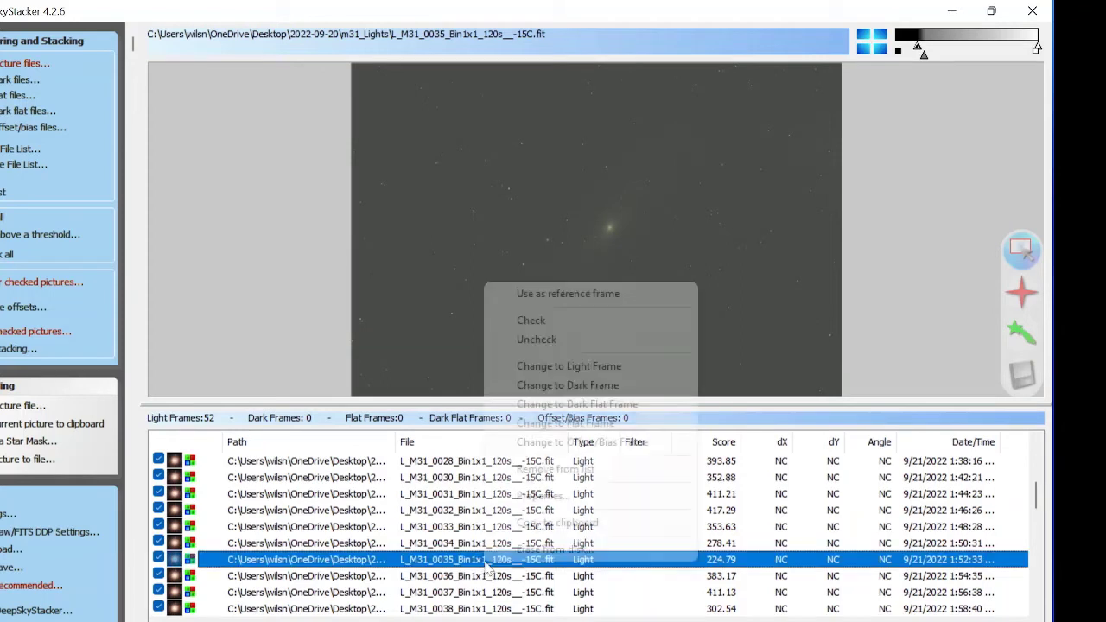
pyautogui.click(557, 470)
# - Examine the scores of the remaining light frames throughout the list for further poor frames
pyautogui.scroll(-5, 726, 510)
pyautogui.scroll(-2, 741, 525)
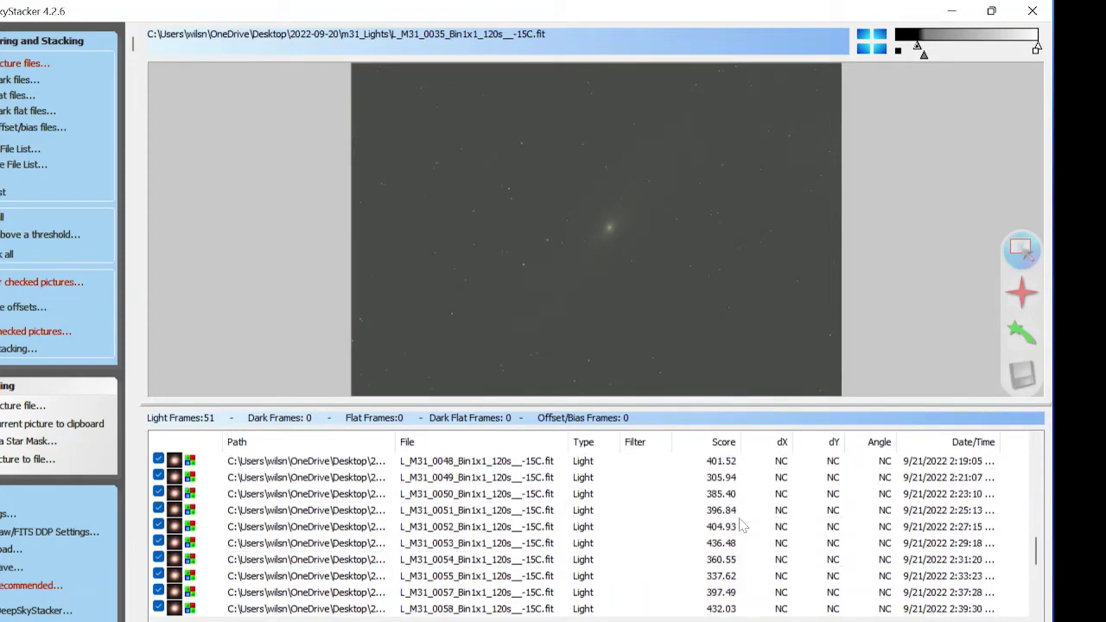
pyautogui.scroll(-4, 742, 525)
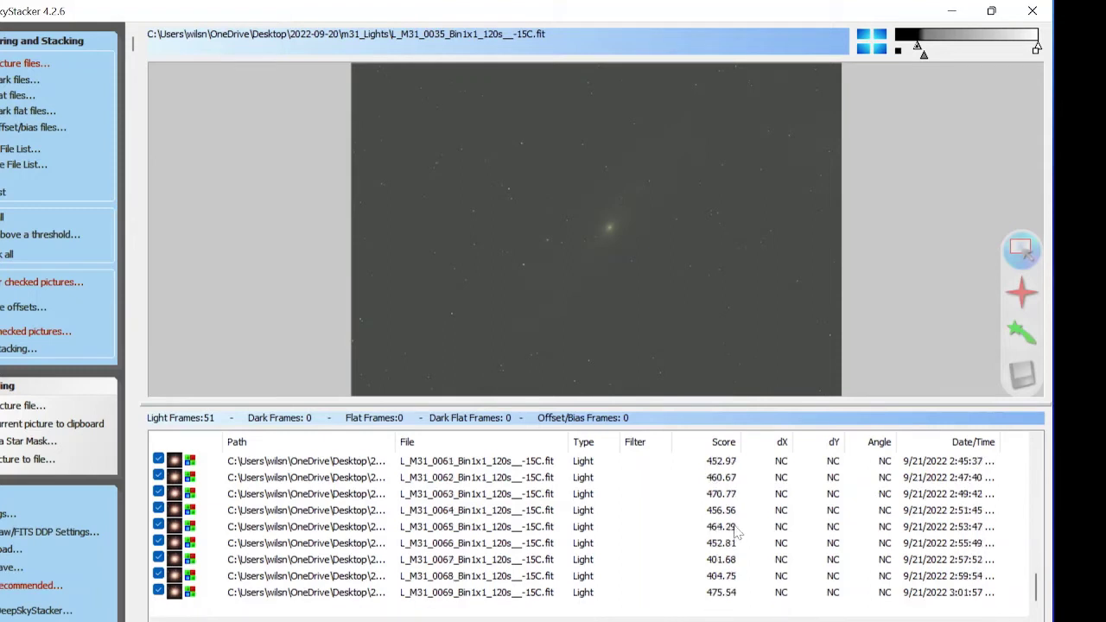
pyautogui.scroll(4, 738, 535)
pyautogui.scroll(3, 739, 536)
pyautogui.scroll(2, 736, 519)
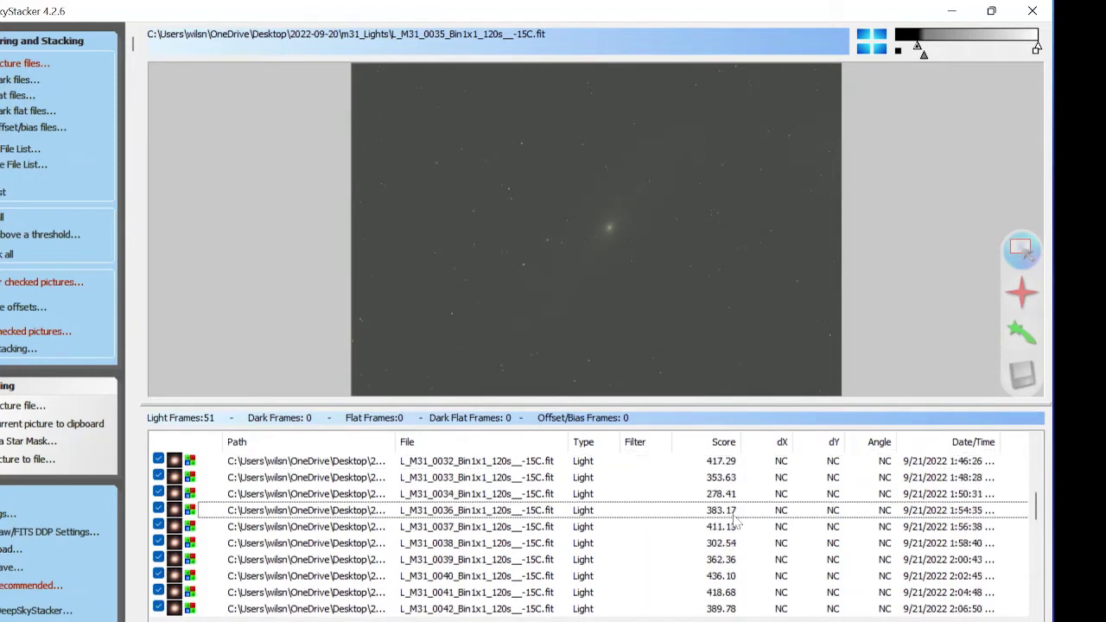
pyautogui.scroll(3, 736, 523)
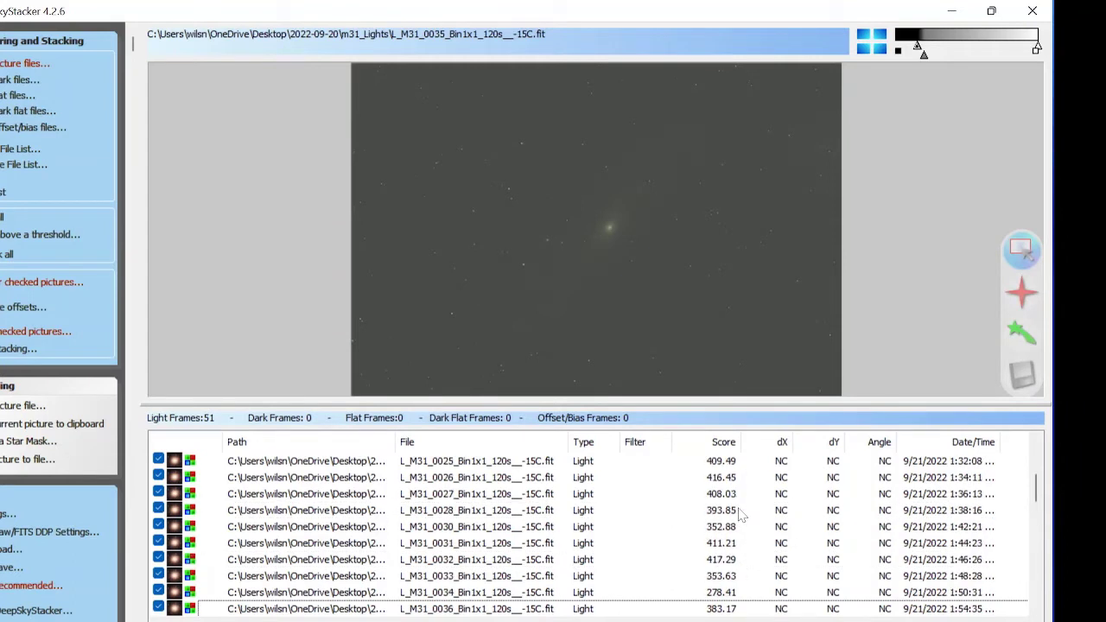
pyautogui.scroll(-3, 744, 510)
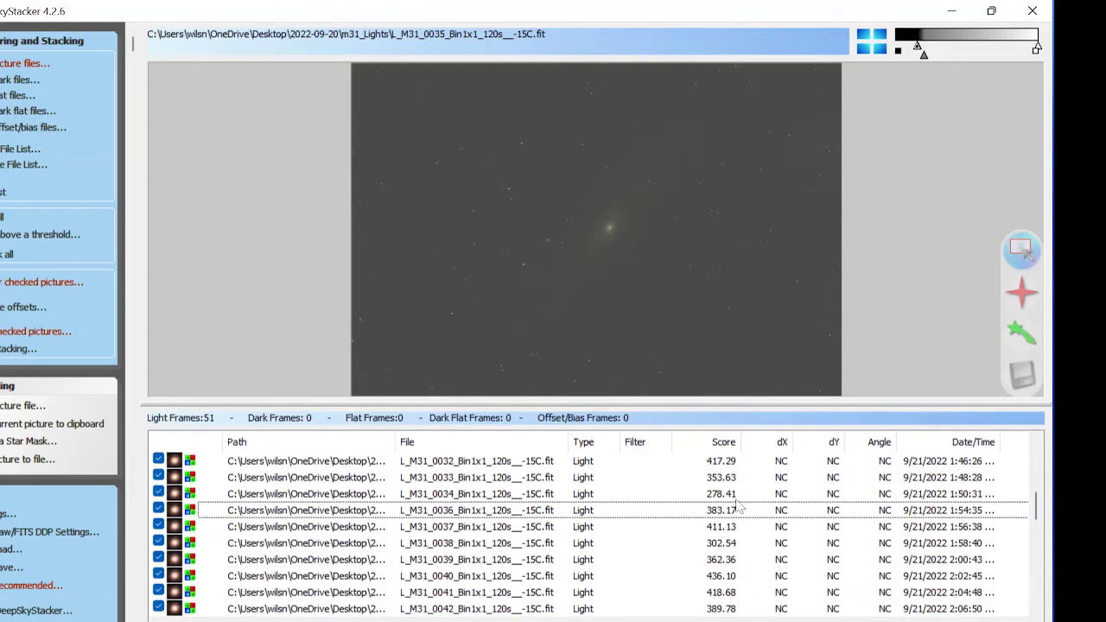
# - Remove the low-scoring light frames L_M31_0034 and L_M31_0043 from the file list
pyautogui.click(726, 496)
pyautogui.rightClick(726, 496)
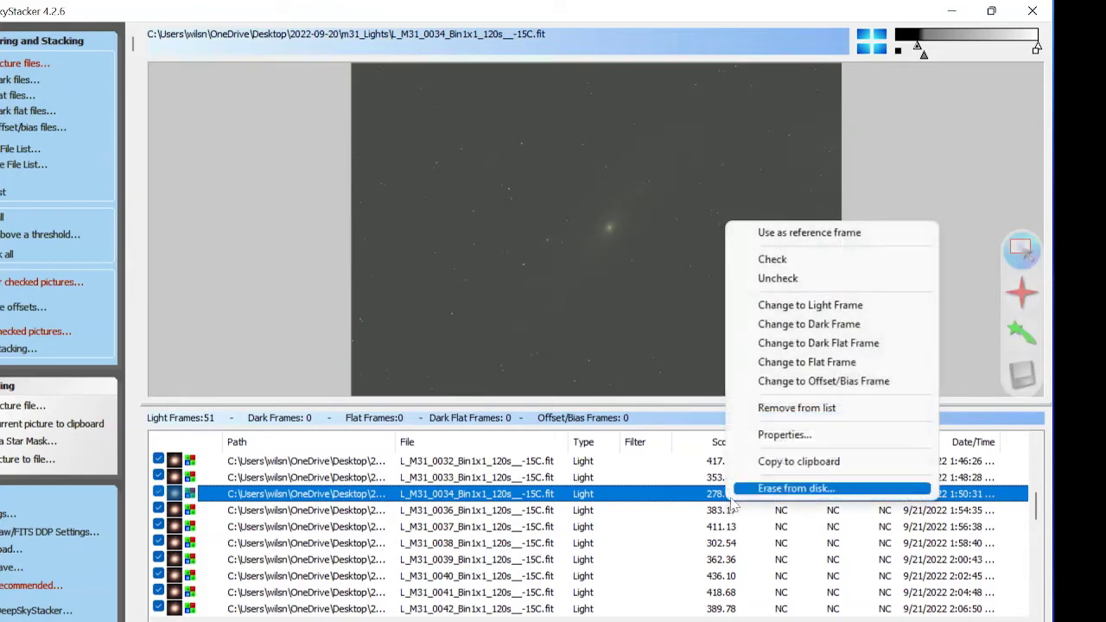
pyautogui.click(796, 407)
pyautogui.scroll(-1, 761, 532)
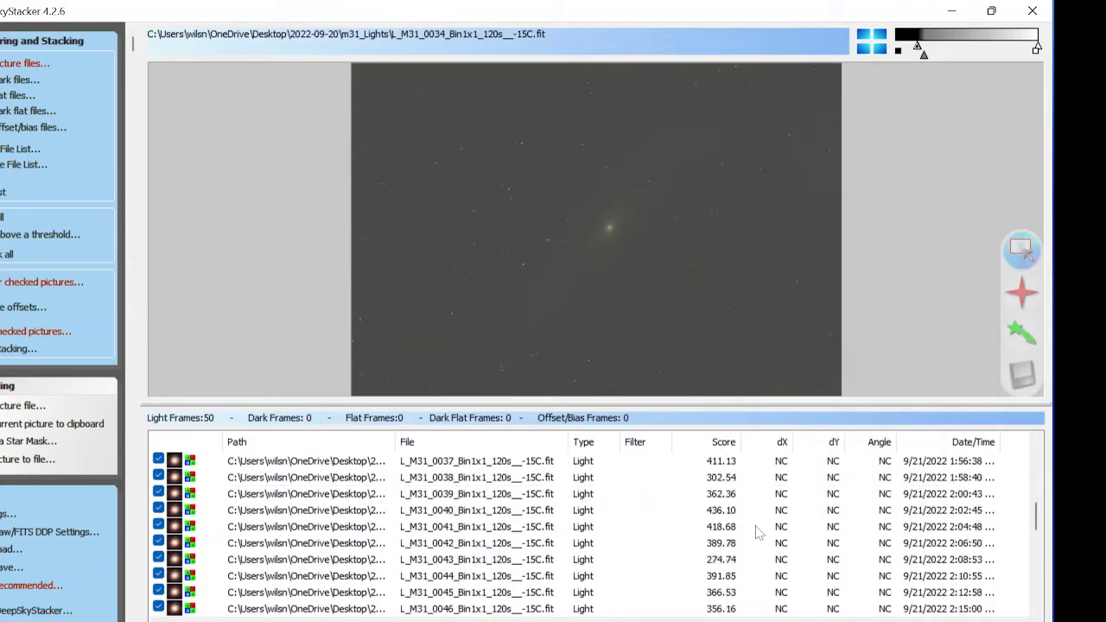
pyautogui.click(722, 562)
pyautogui.rightClick(721, 561)
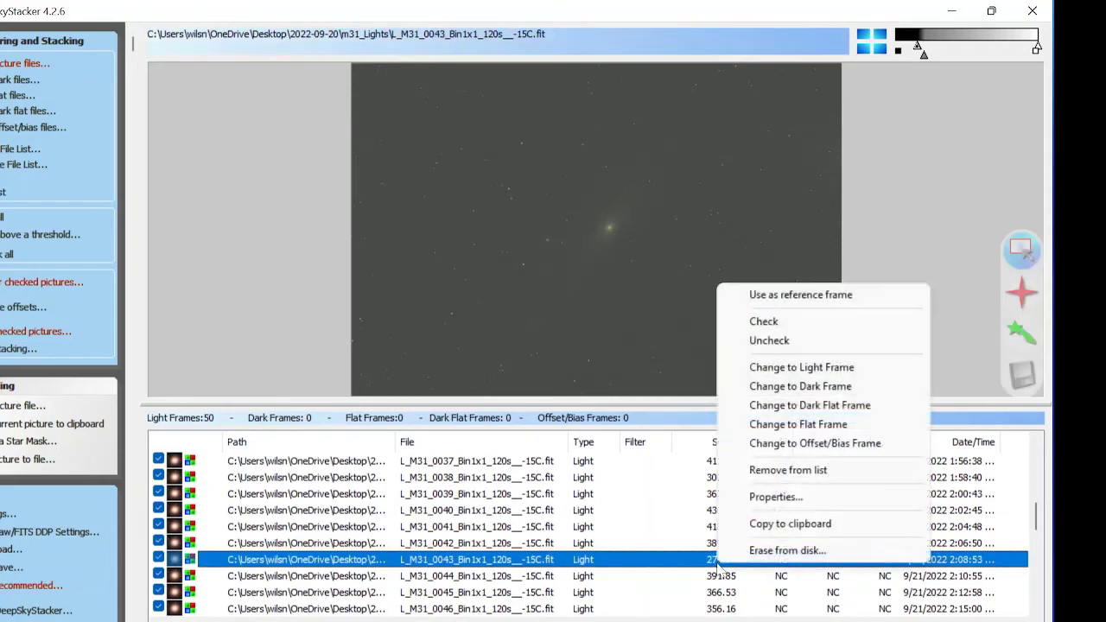
pyautogui.click(802, 473)
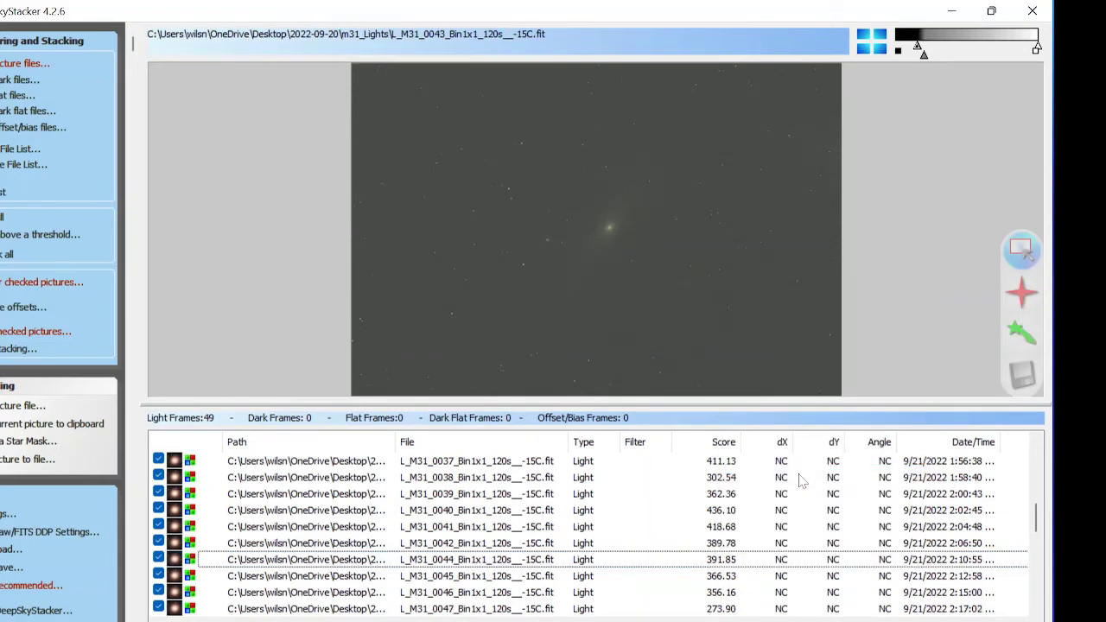
# - Find the low-scoring light frame L_M31_0047, remove it from the file list, and return to the list's start
pyautogui.scroll(-3, 739, 587)
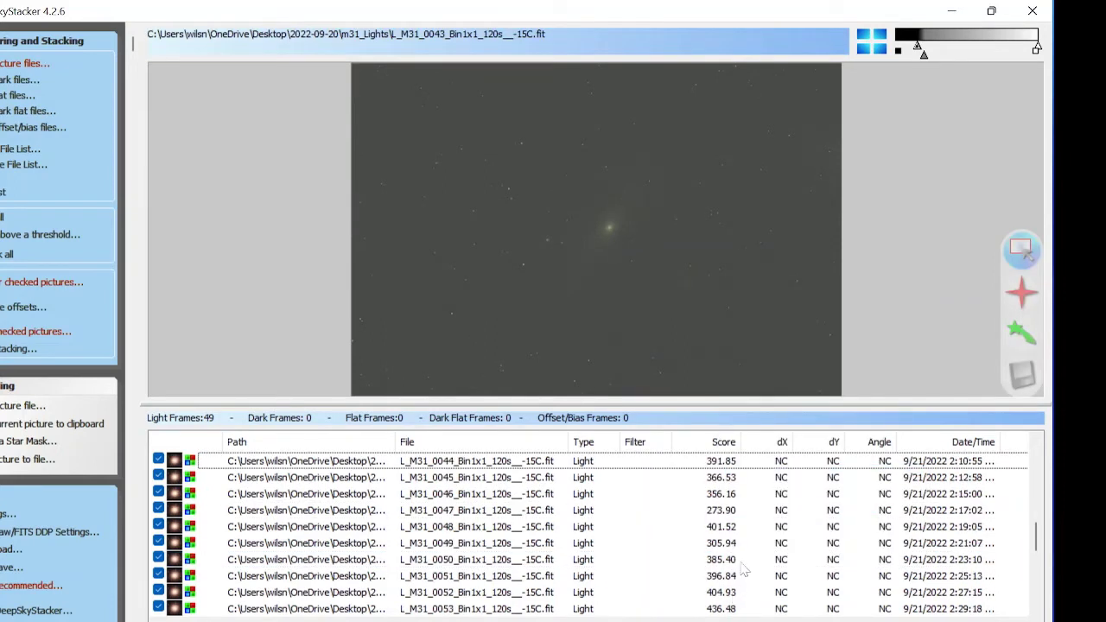
pyautogui.click(723, 512)
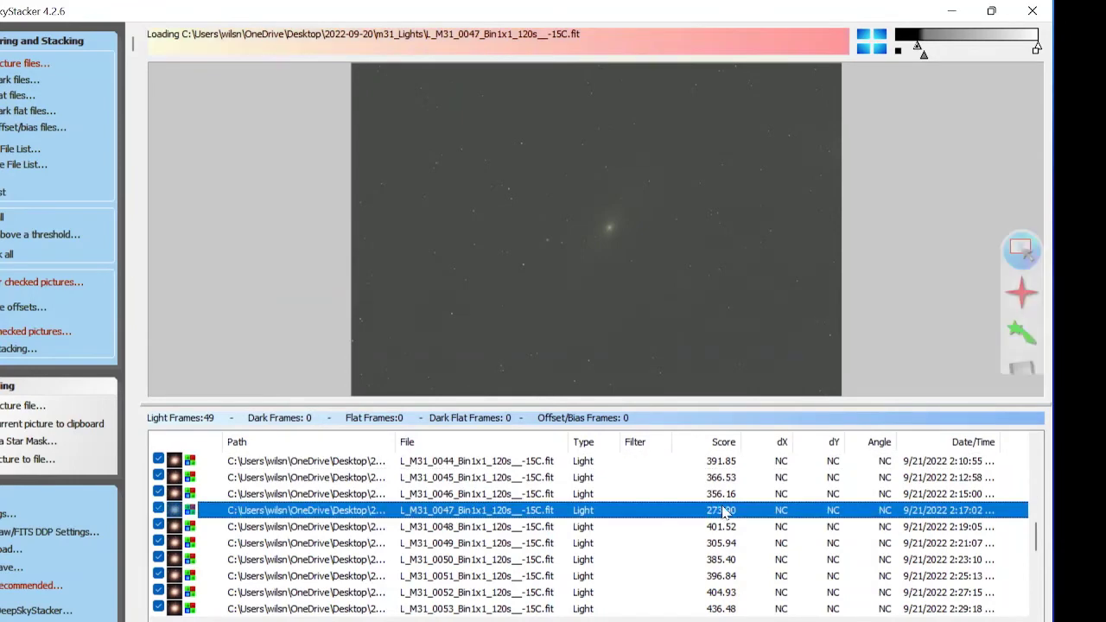
pyautogui.rightClick(723, 512)
pyautogui.click(791, 419)
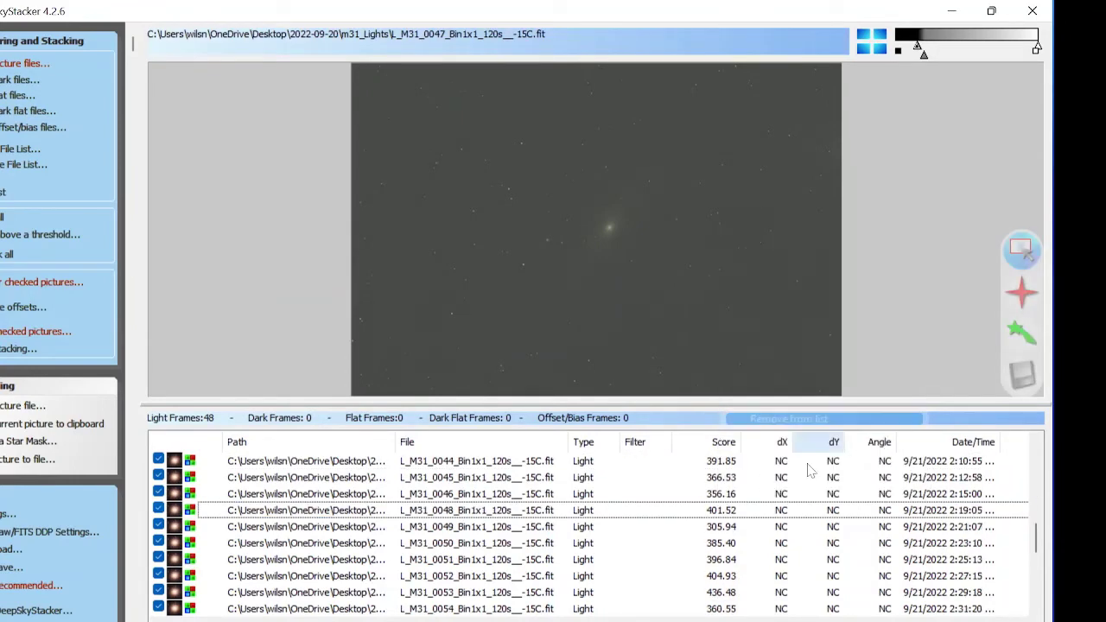
pyautogui.scroll(7, 696, 508)
pyautogui.scroll(2, 695, 508)
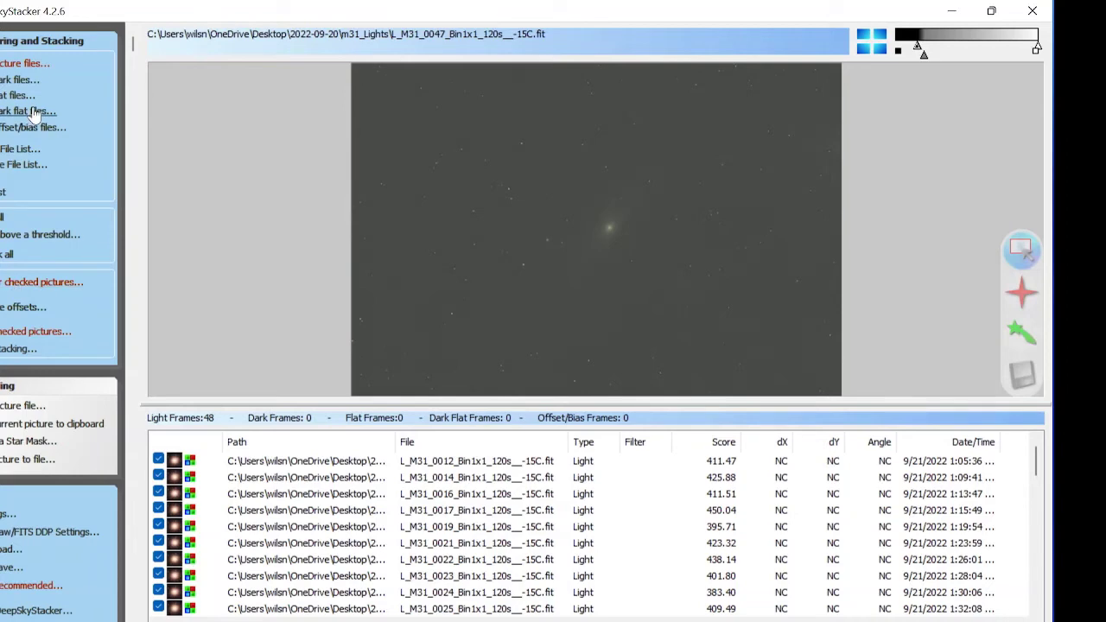
# - Add the dark frames D_NGC6888_0072 through D_NGC6888_0091 from the Dark_120_-15 folder, leaving out the master dark
pyautogui.click(26, 81)
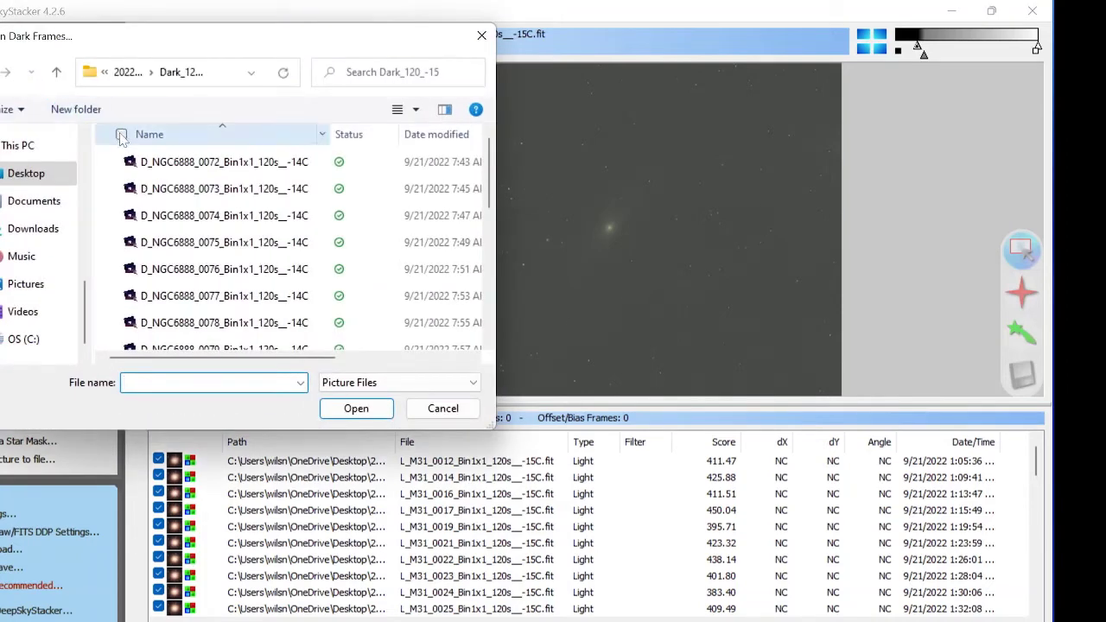
pyautogui.click(57, 71)
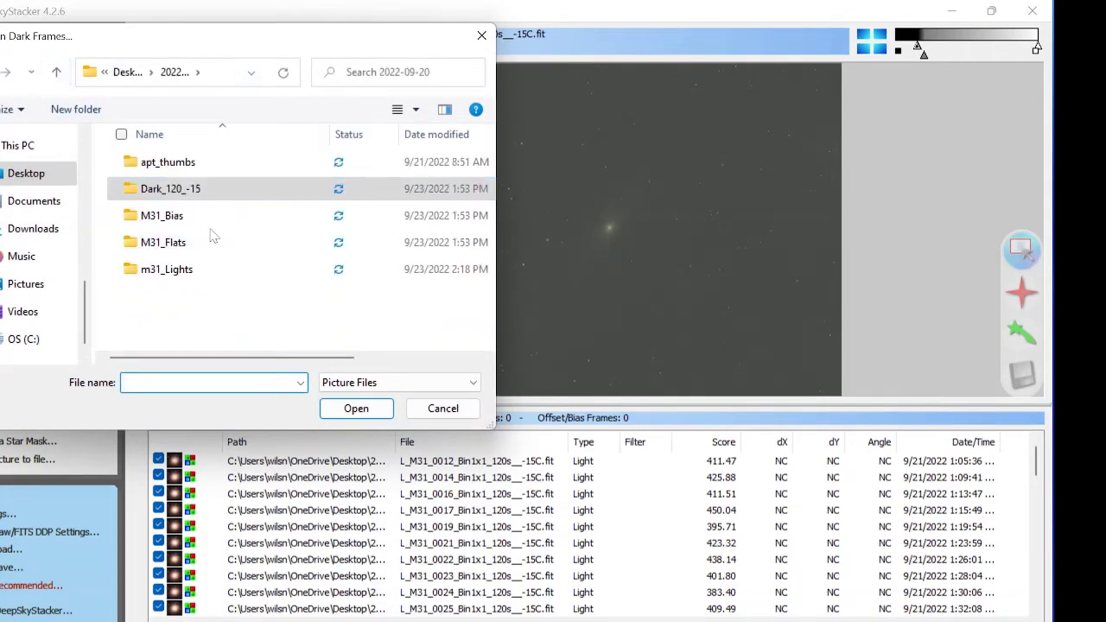
pyautogui.doubleClick(223, 190)
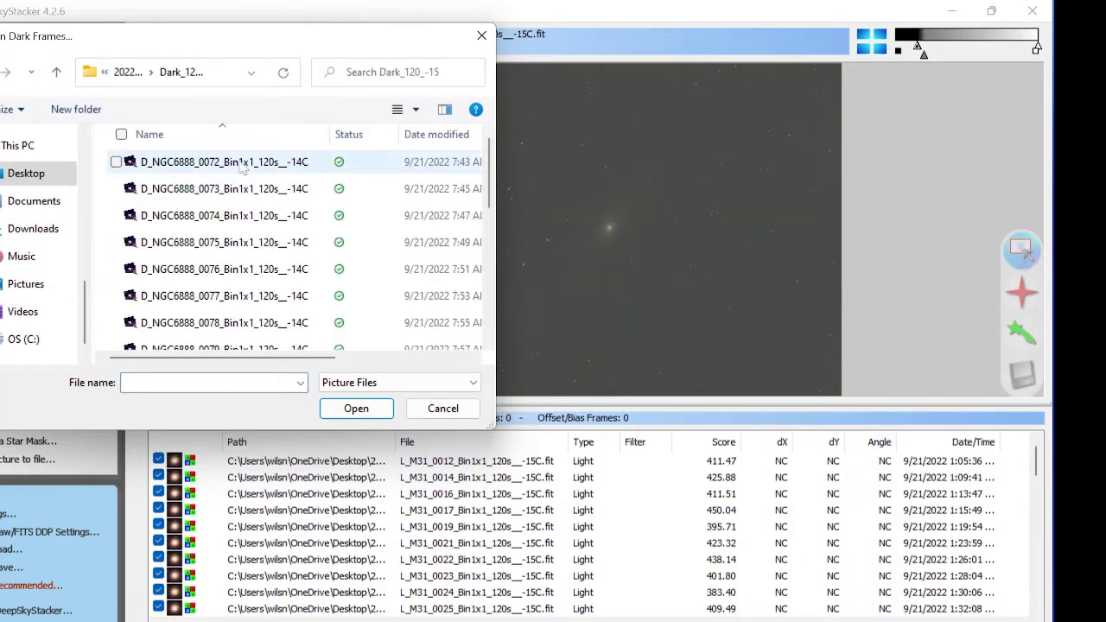
pyautogui.click(246, 165)
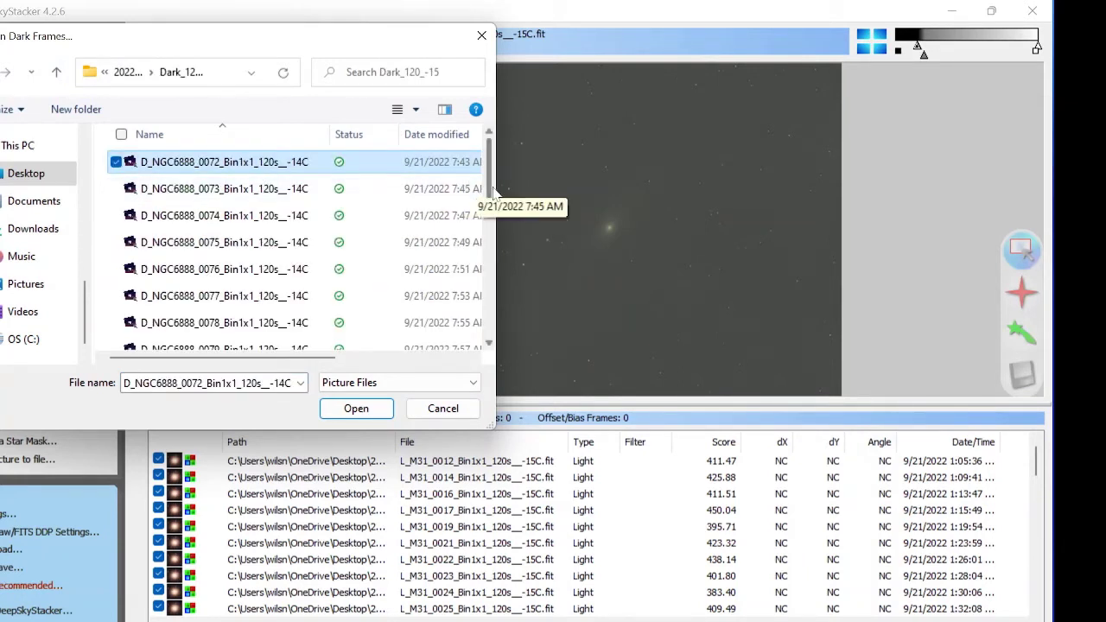
pyautogui.scroll(-5, 432, 260)
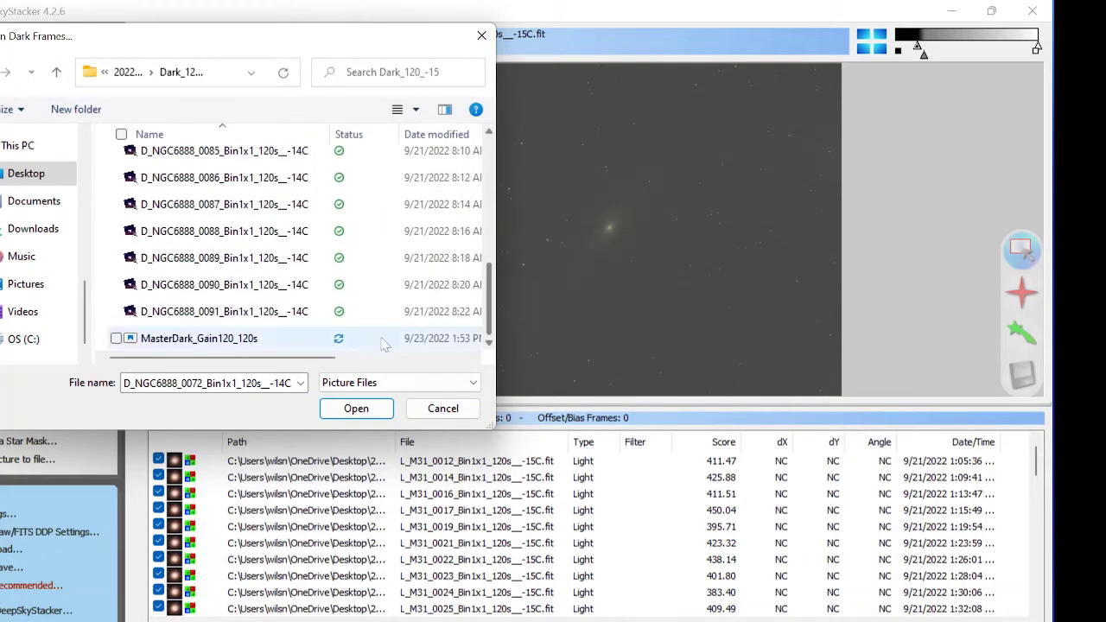
pyautogui.keyDown('shift'); pyautogui.click(290, 311); pyautogui.keyUp('shift')
pyautogui.click(358, 408)
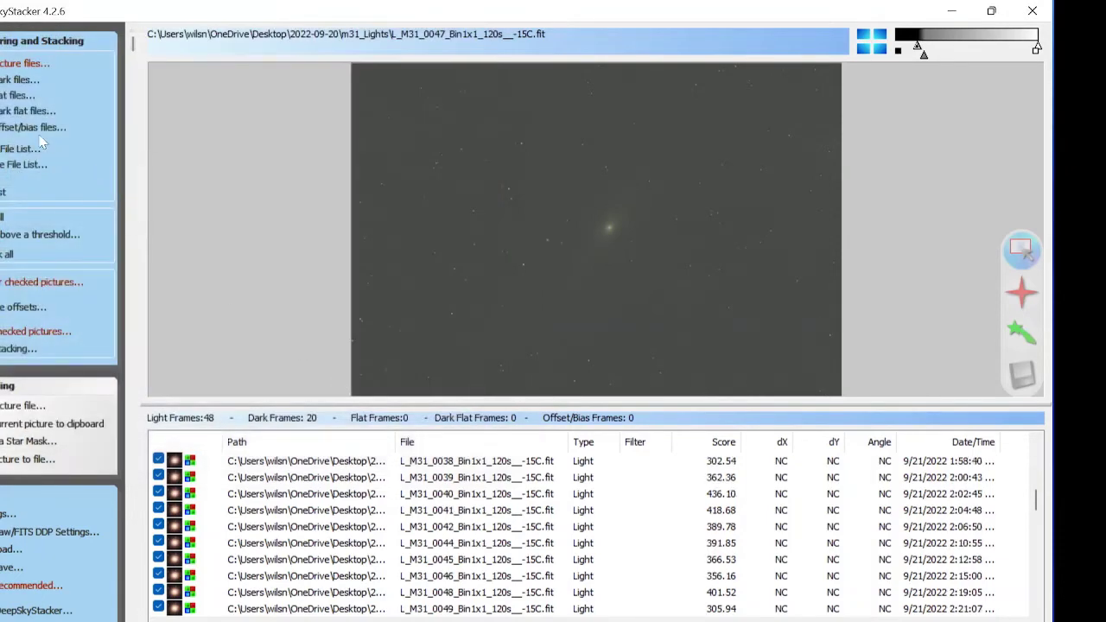
# - Add the flat frames F_NGC6888_0092 through F_NGC6888_0106 from the M31_Flats folder, leaving out the master flat
pyautogui.click(17, 95)
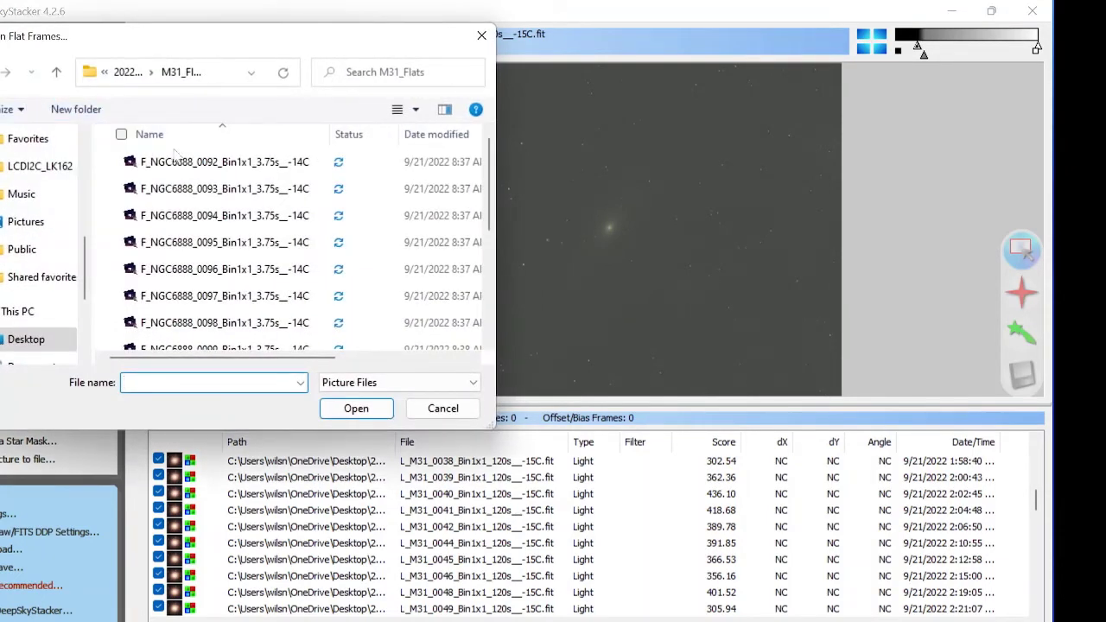
pyautogui.click(174, 166)
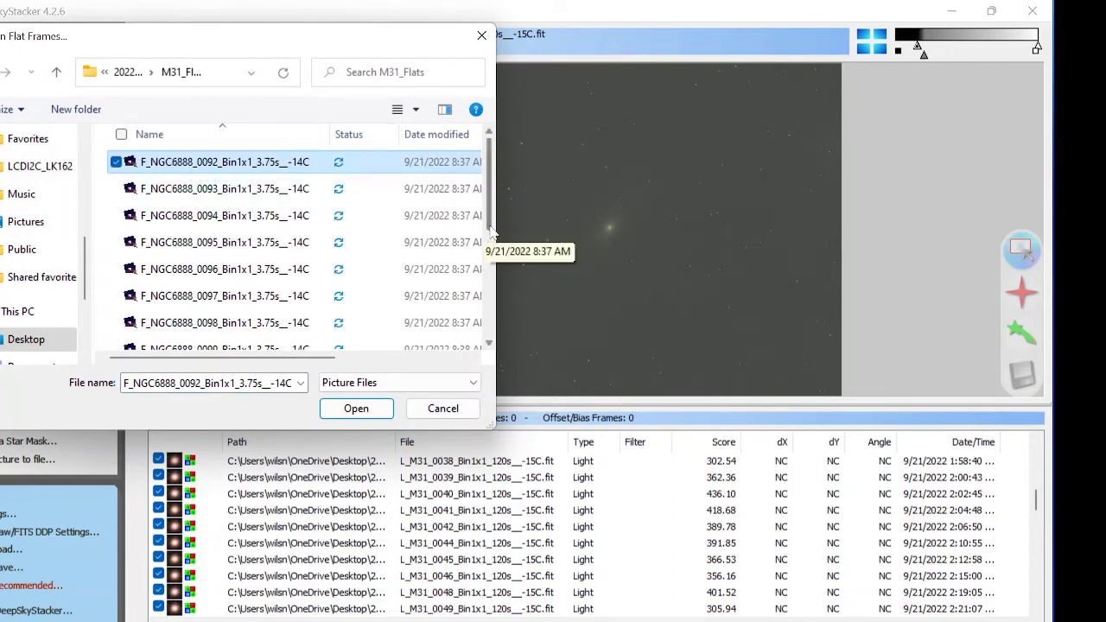
pyautogui.scroll(-3, 467, 259)
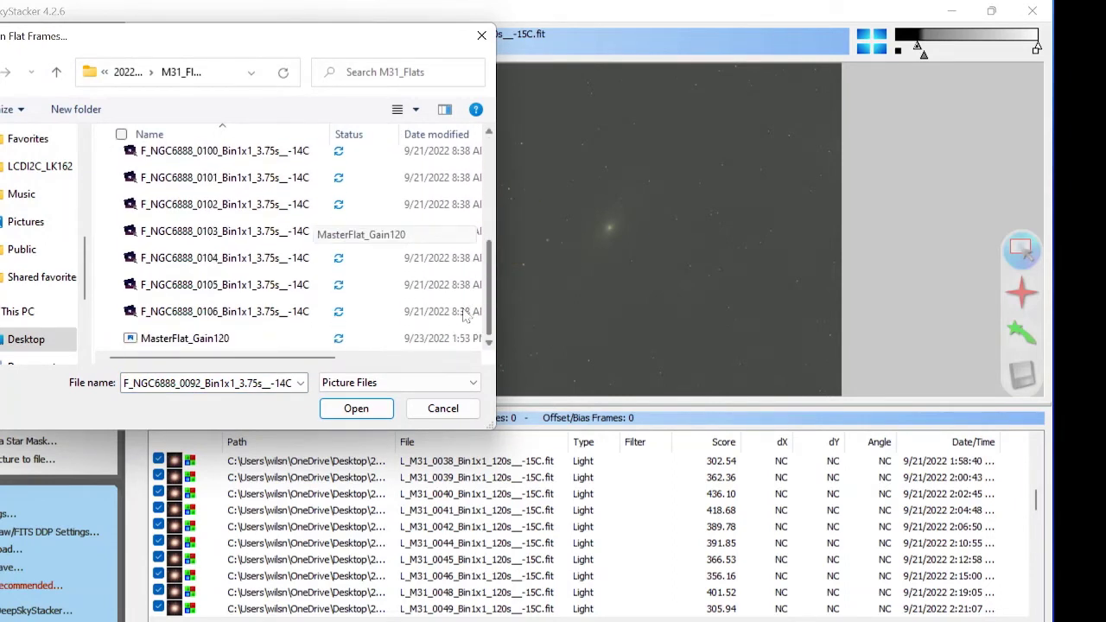
pyautogui.keyDown('shift'); pyautogui.click(224, 313); pyautogui.keyUp('shift')
pyautogui.click(356, 409)
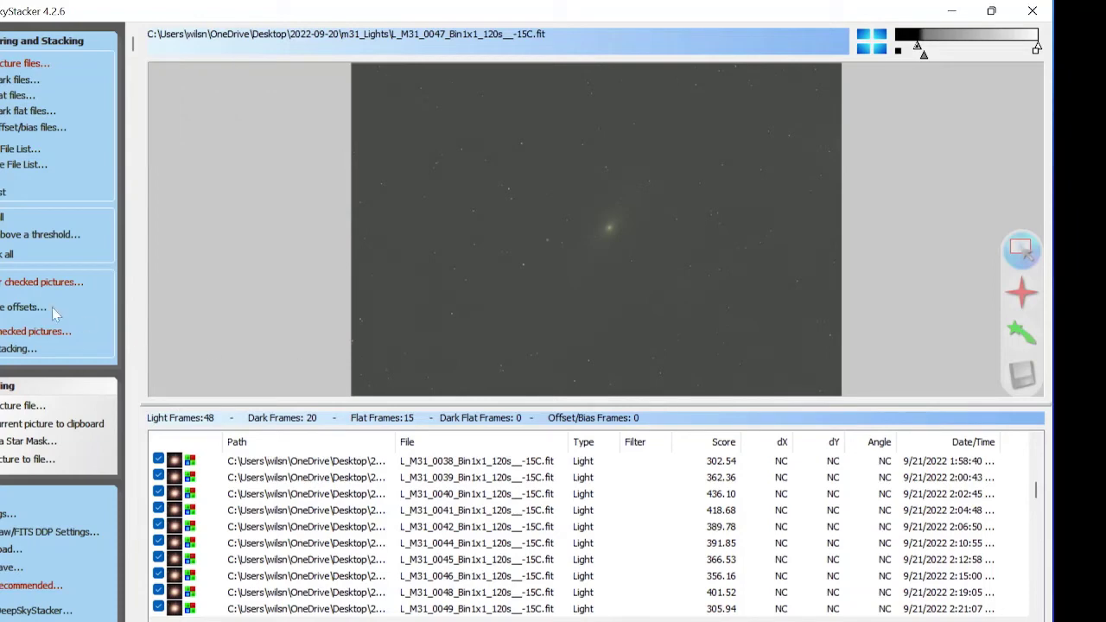
# - Add the bias frames B_NGC6888_0107 through B_NGC6888_0126 from the M31_Bias folder, leaving out the master offset
pyautogui.click(51, 128)
pyautogui.click(154, 169)
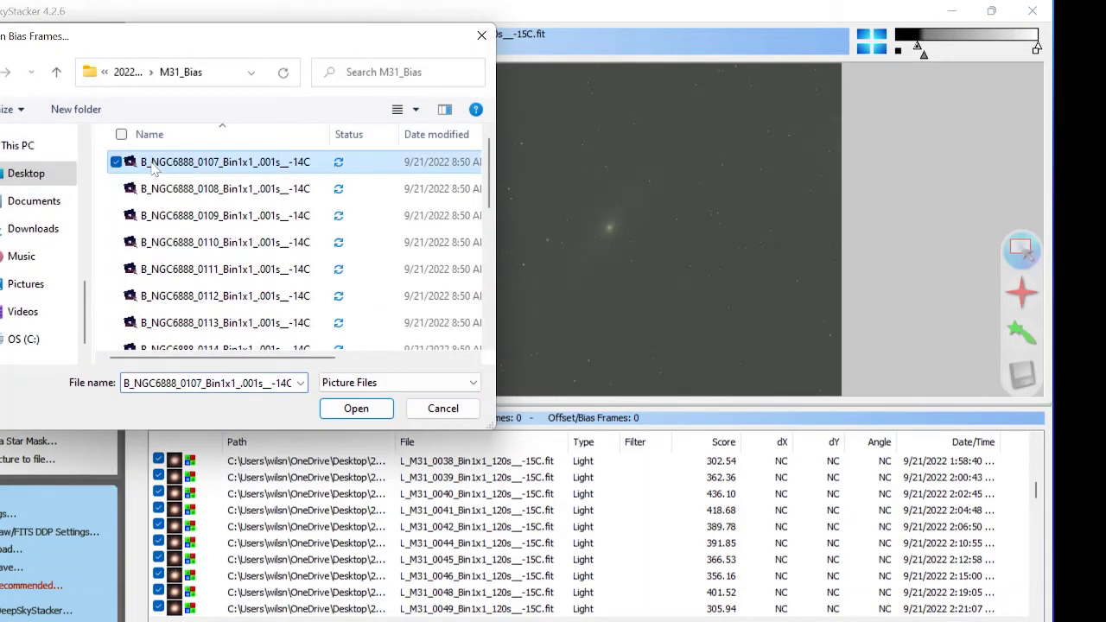
pyautogui.scroll(-5, 489, 195)
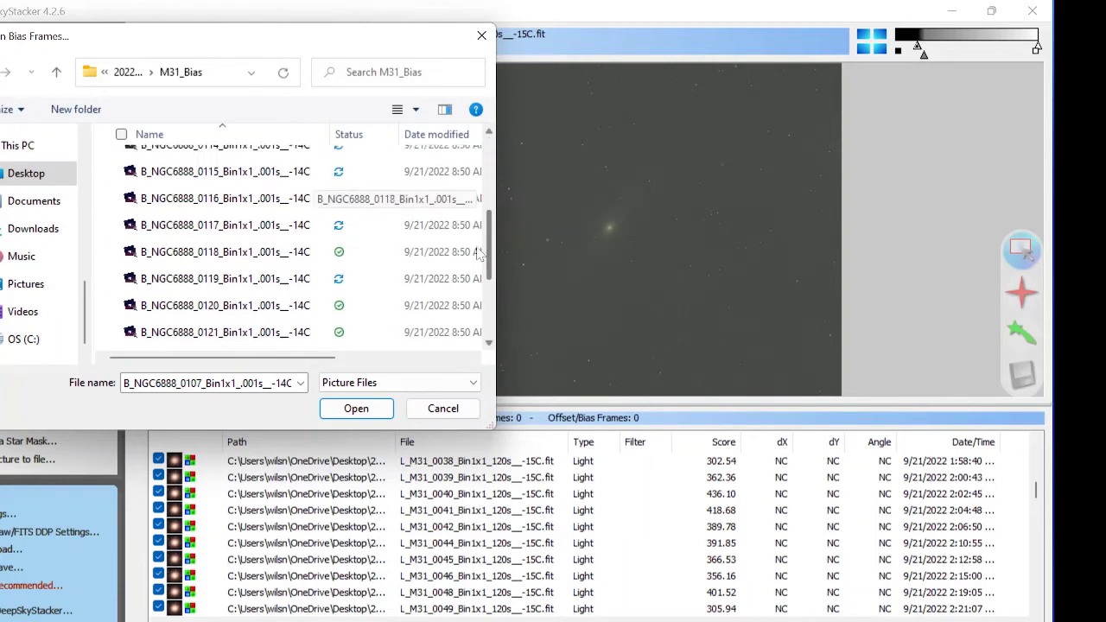
pyautogui.keyDown('shift'); pyautogui.click(279, 329); pyautogui.keyUp('shift')
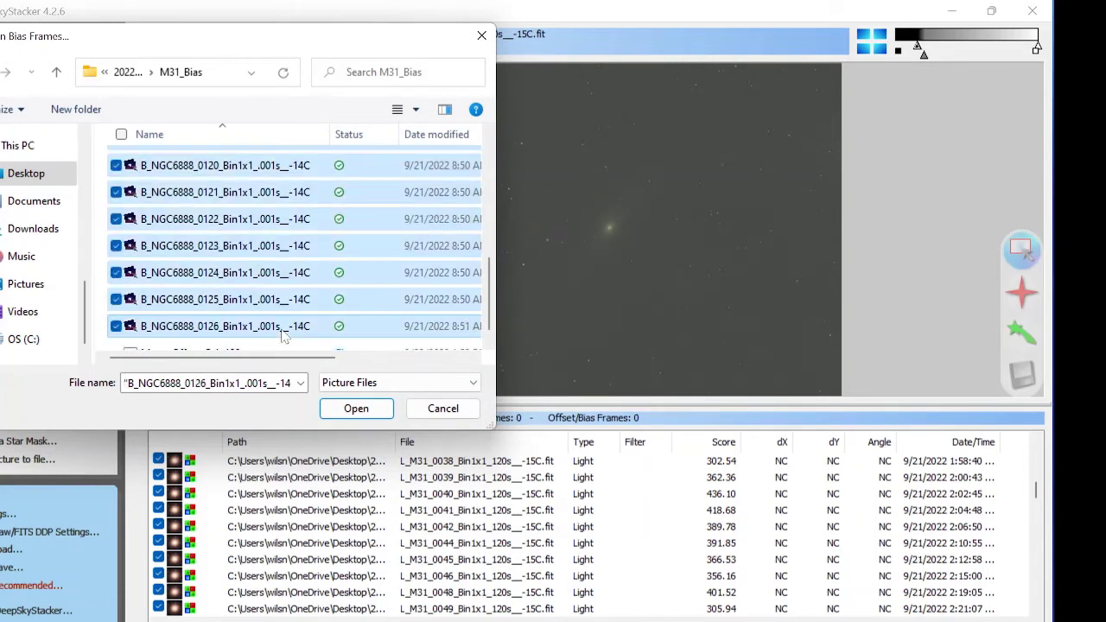
pyautogui.click(363, 411)
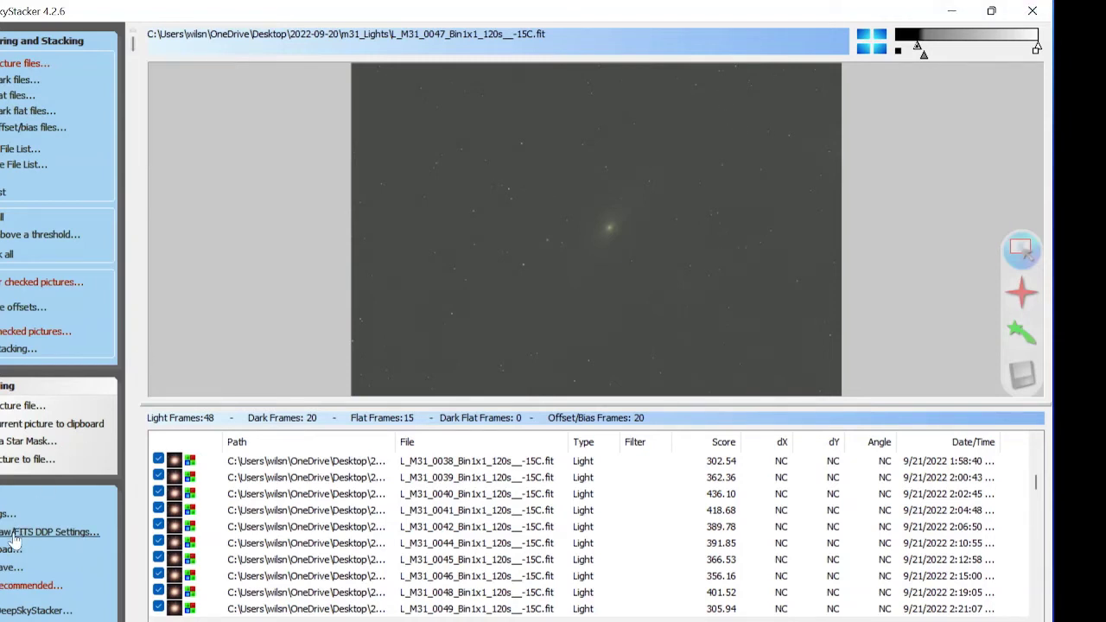
pyautogui.click(32, 282)
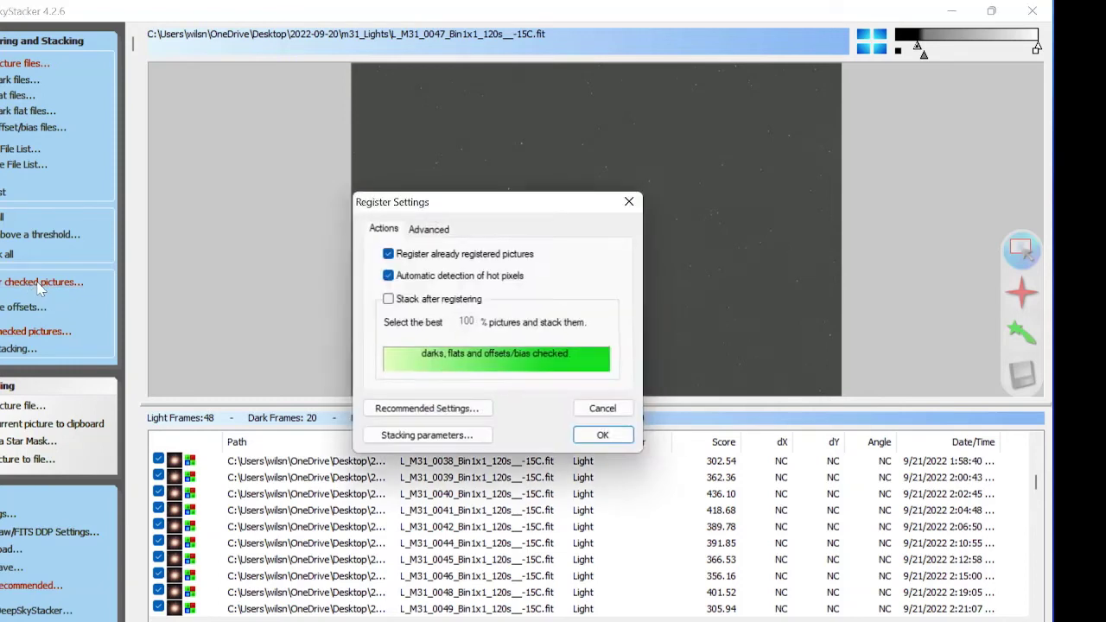
pyautogui.click(389, 302)
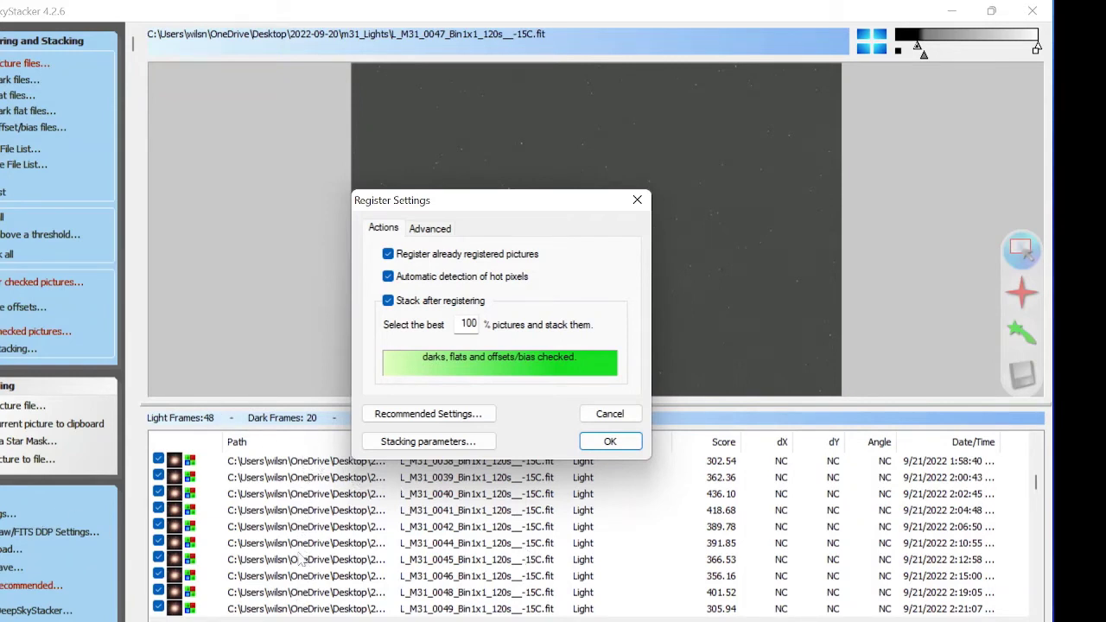
pyautogui.click(605, 415)
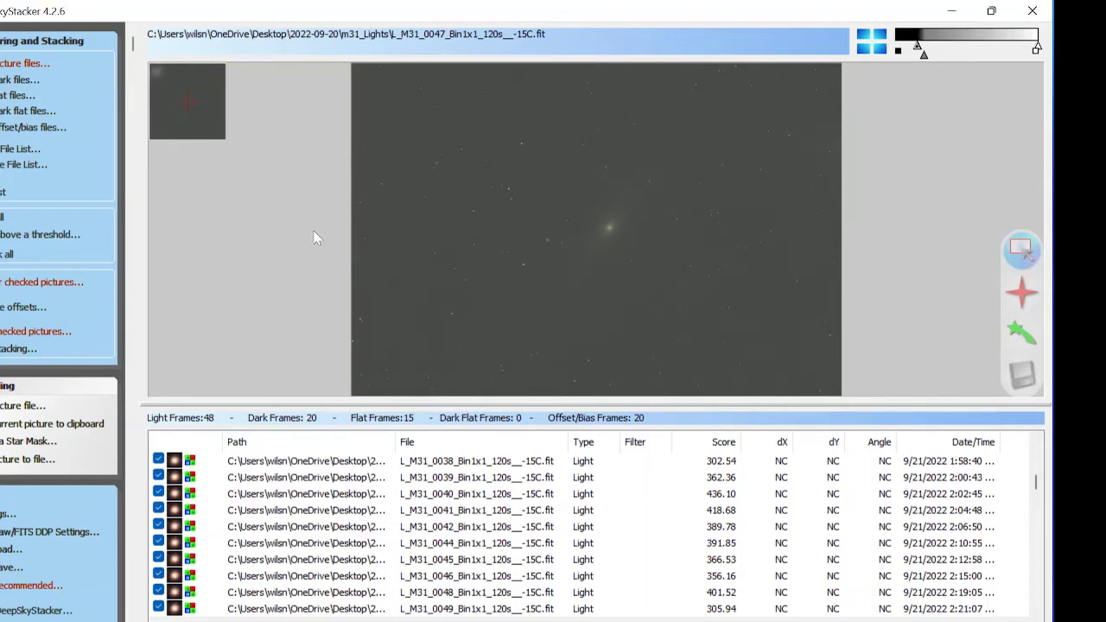
# - Review the stacking parameters for the result, light frames and dark frames, and accept them as they are
pyautogui.click(5, 515)
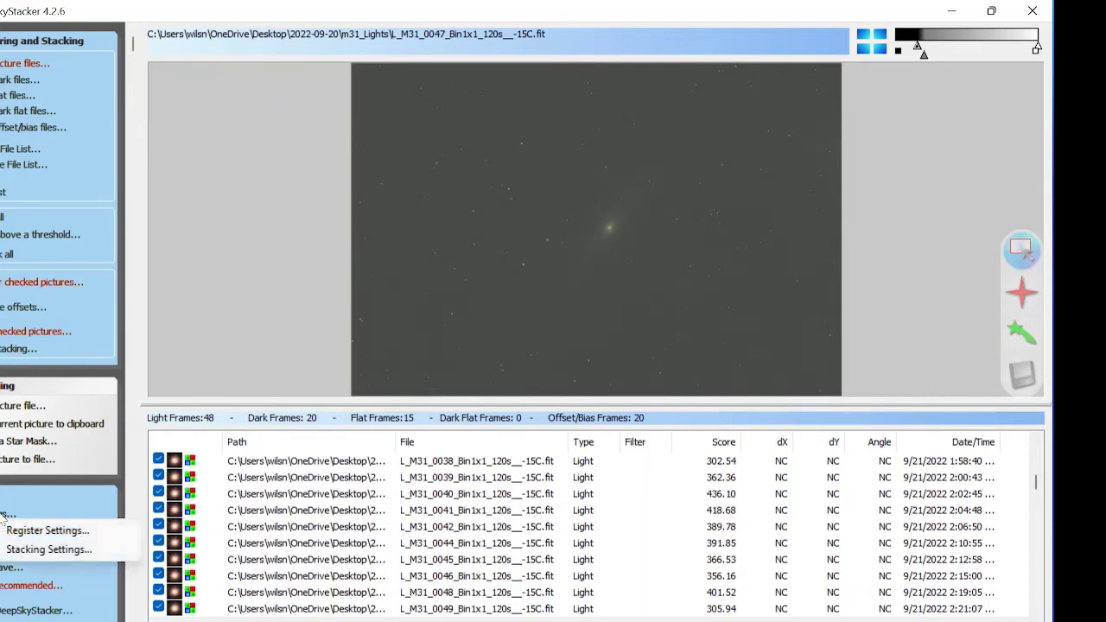
pyautogui.click(39, 550)
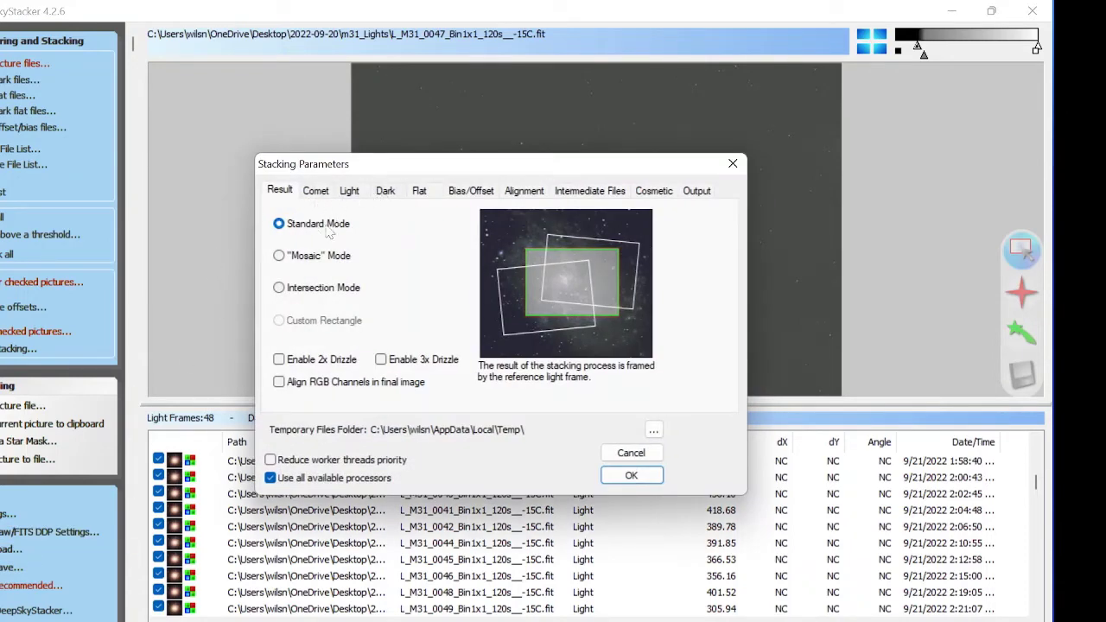
pyautogui.click(350, 194)
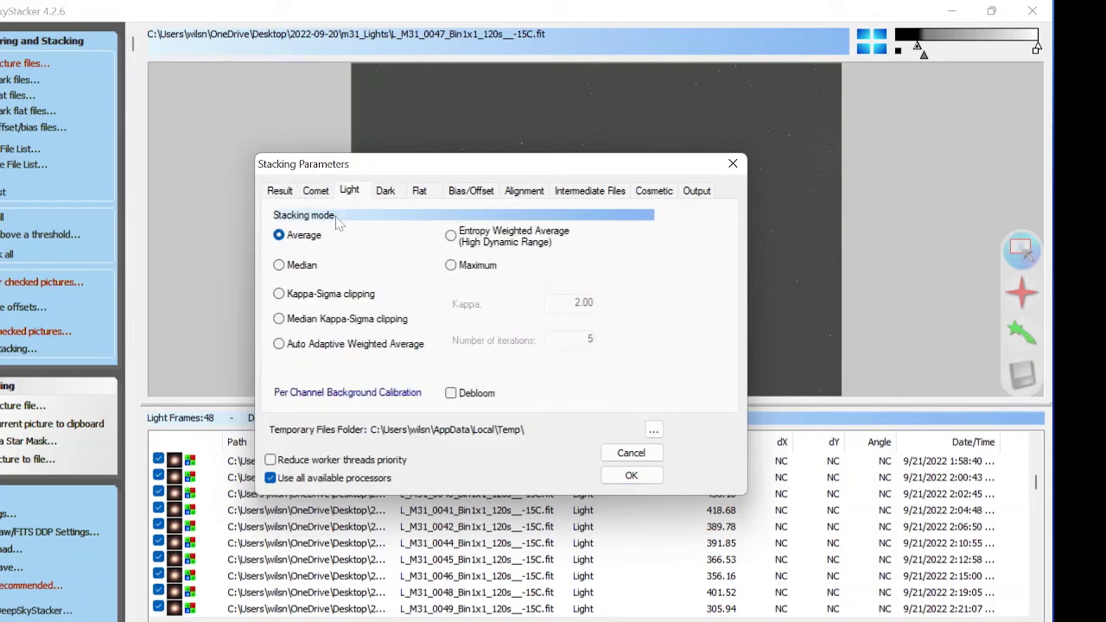
pyautogui.click(387, 197)
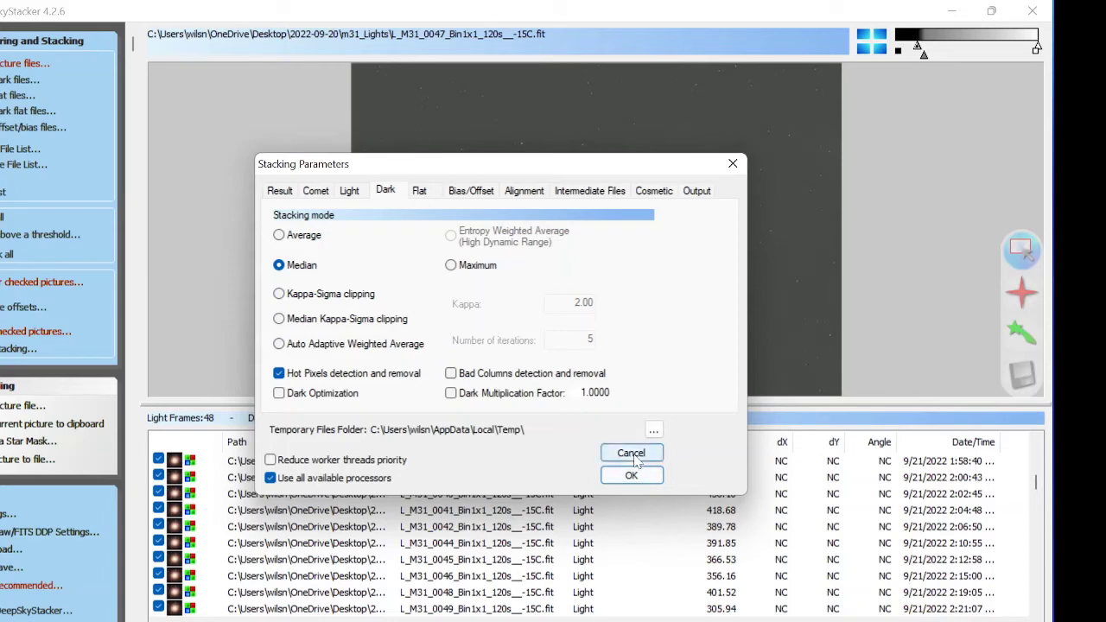
pyautogui.click(644, 481)
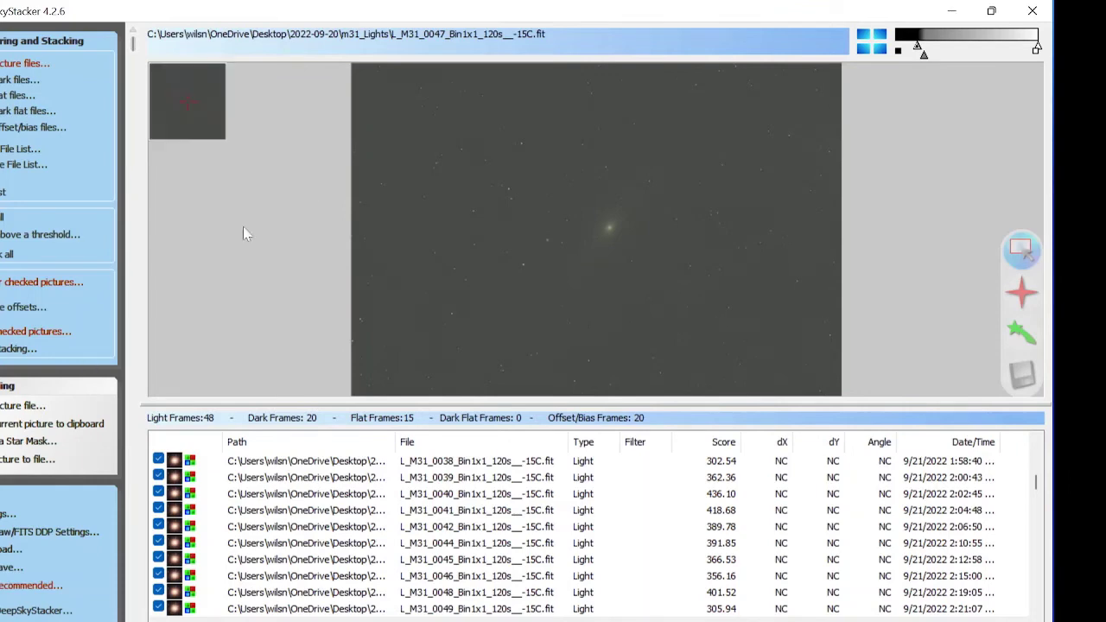
# - Treat monochrome 16-bit FITS files as RAW files from a DSLR or color CCD camera, using Generic RGGB and Bilinear Interpolation
pyautogui.click(54, 533)
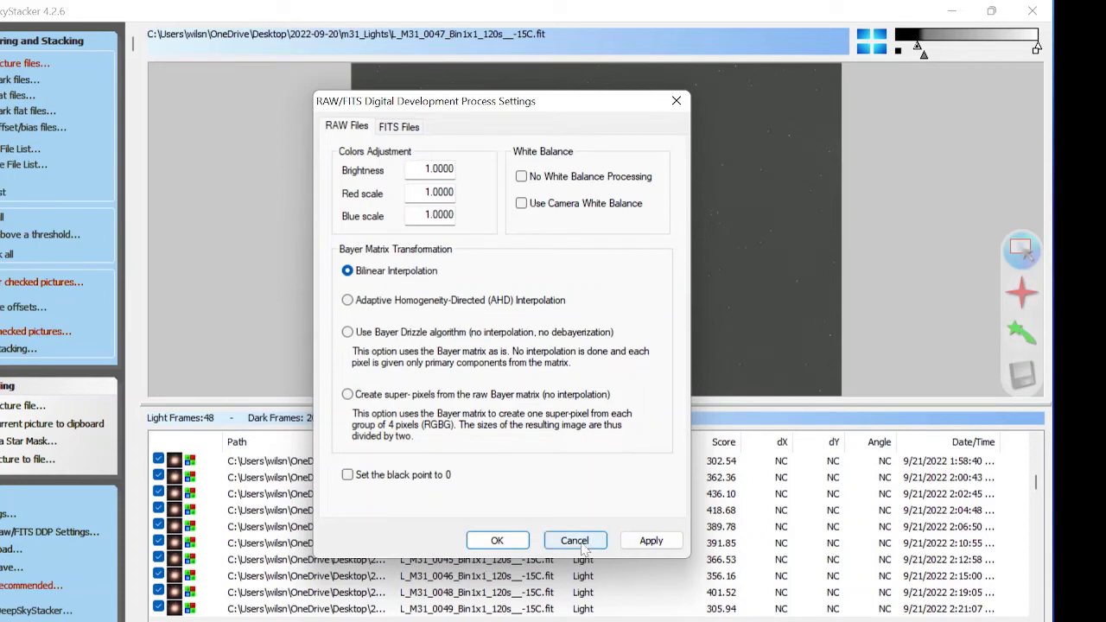
pyautogui.click(411, 128)
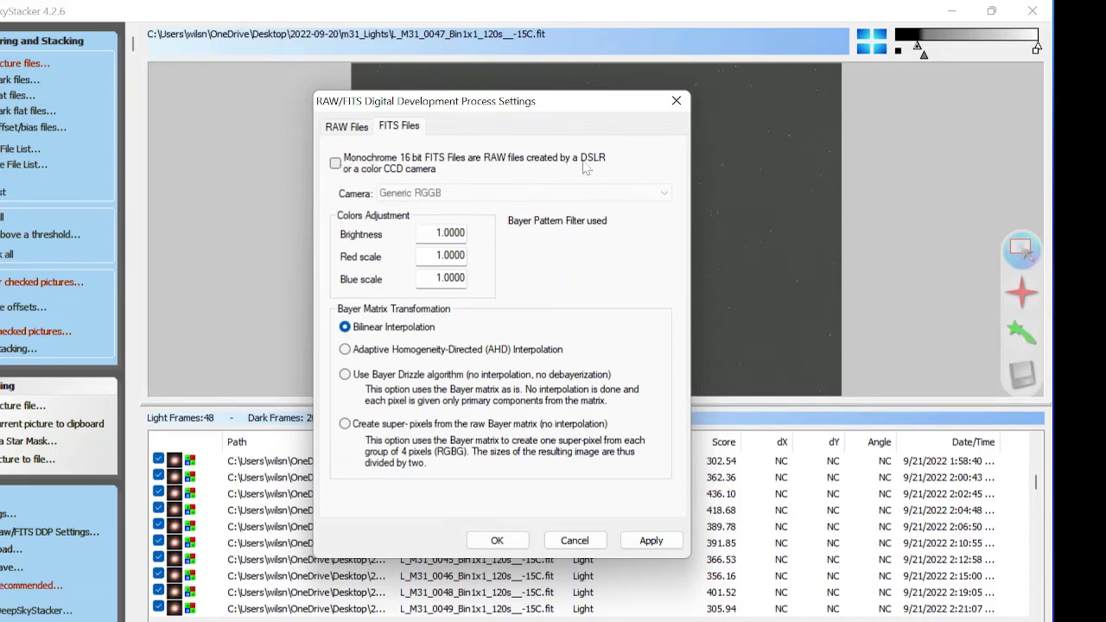
pyautogui.click(335, 164)
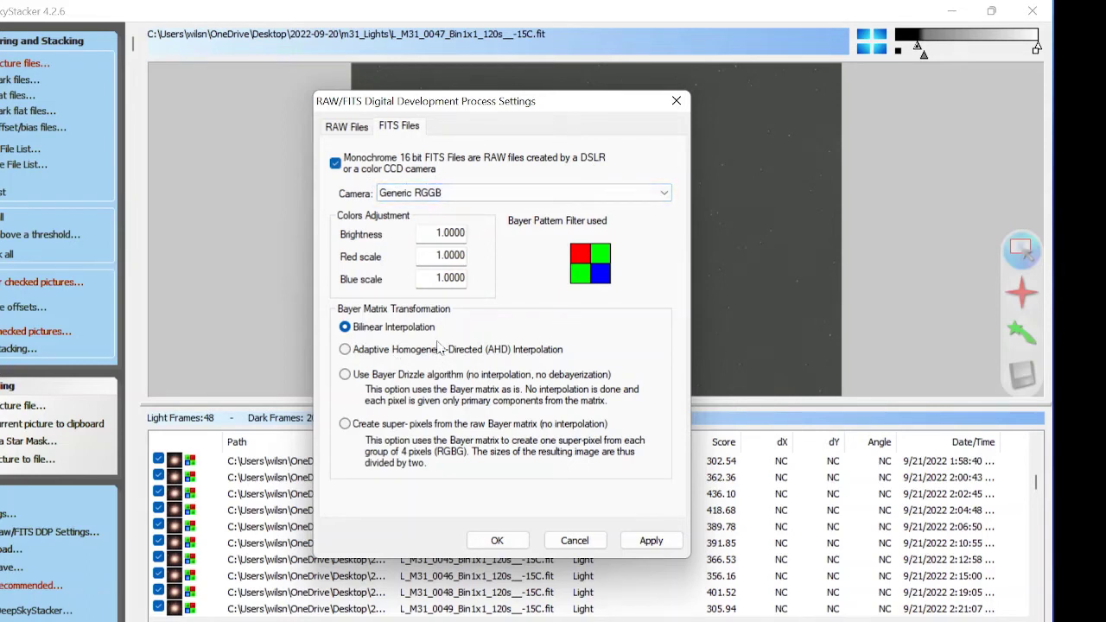
pyautogui.click(640, 543)
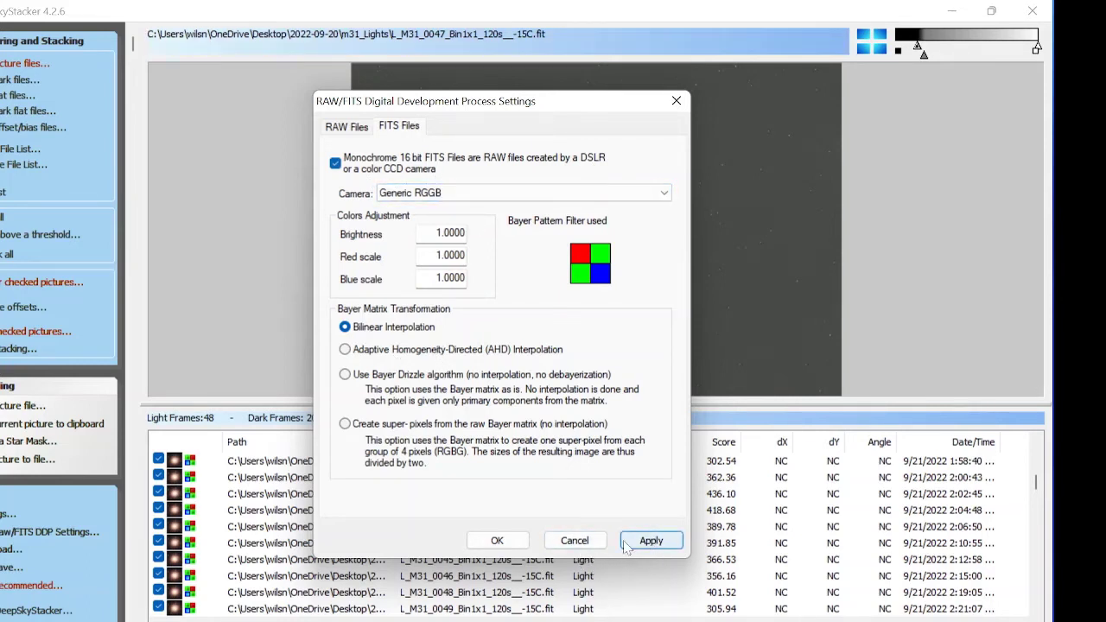
pyautogui.click(517, 541)
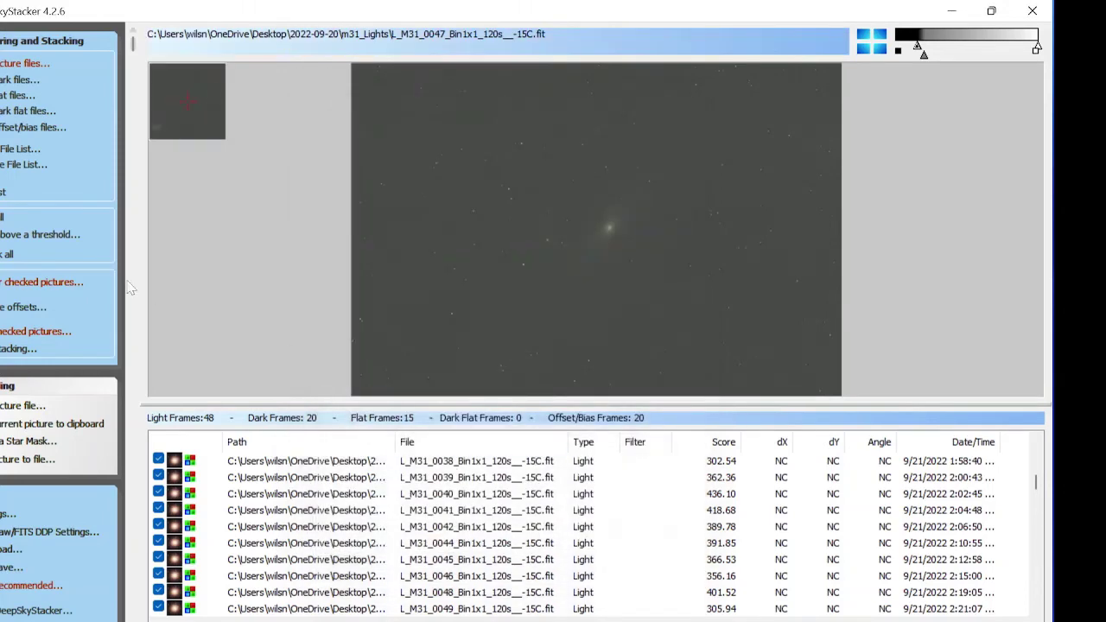
# - Register the checked pictures with stacking after registering enabled, keeping re-registration and automatic hot pixel detection on
pyautogui.click(33, 286)
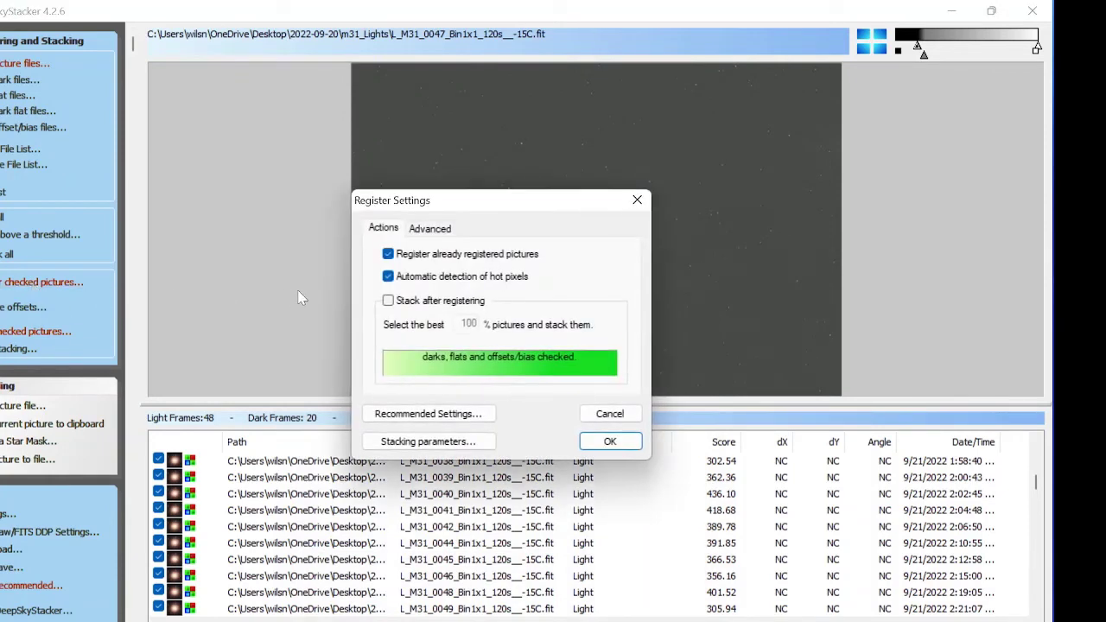
pyautogui.click(388, 301)
pyautogui.click(610, 445)
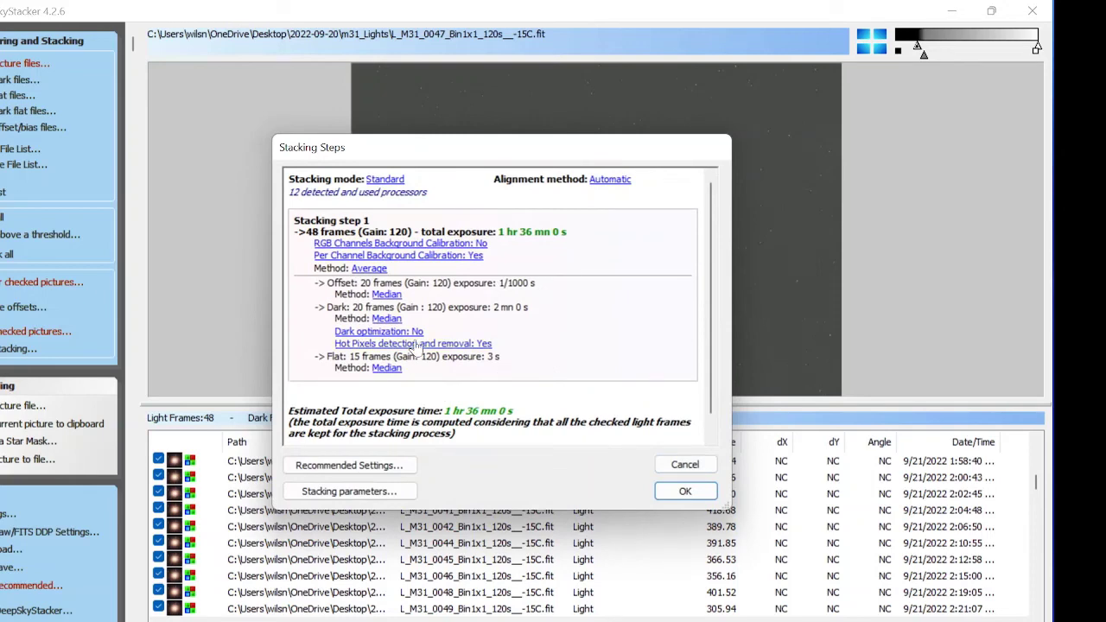
# - Review all the recommended settings, accept them without changes, and start registering and stacking the frames
pyautogui.click(386, 467)
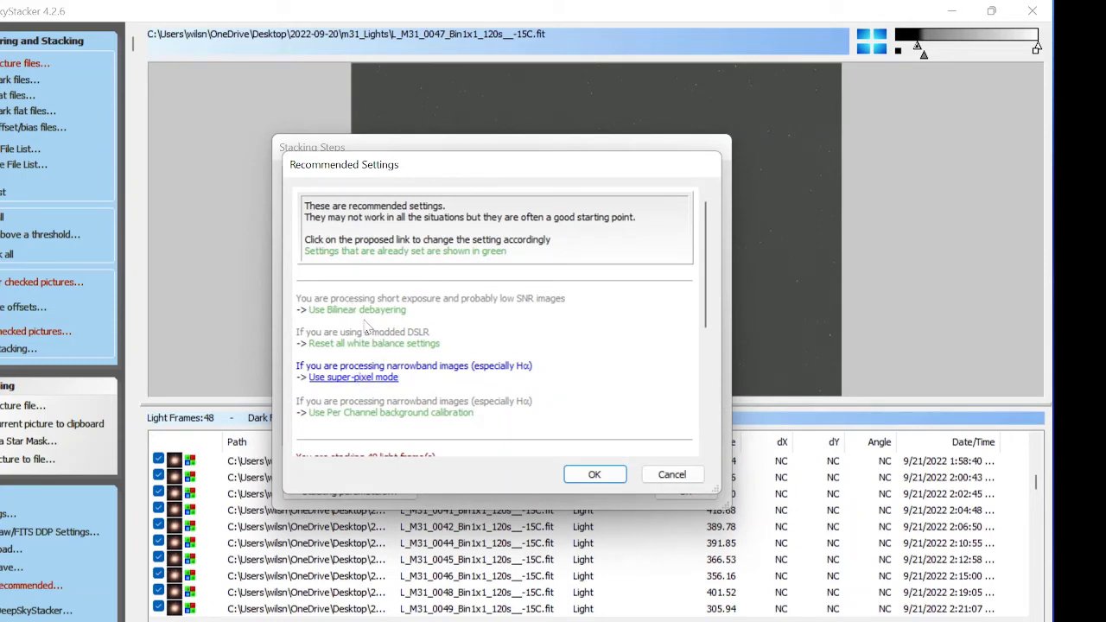
pyautogui.moveTo(708, 327); pyautogui.dragTo(710, 384)
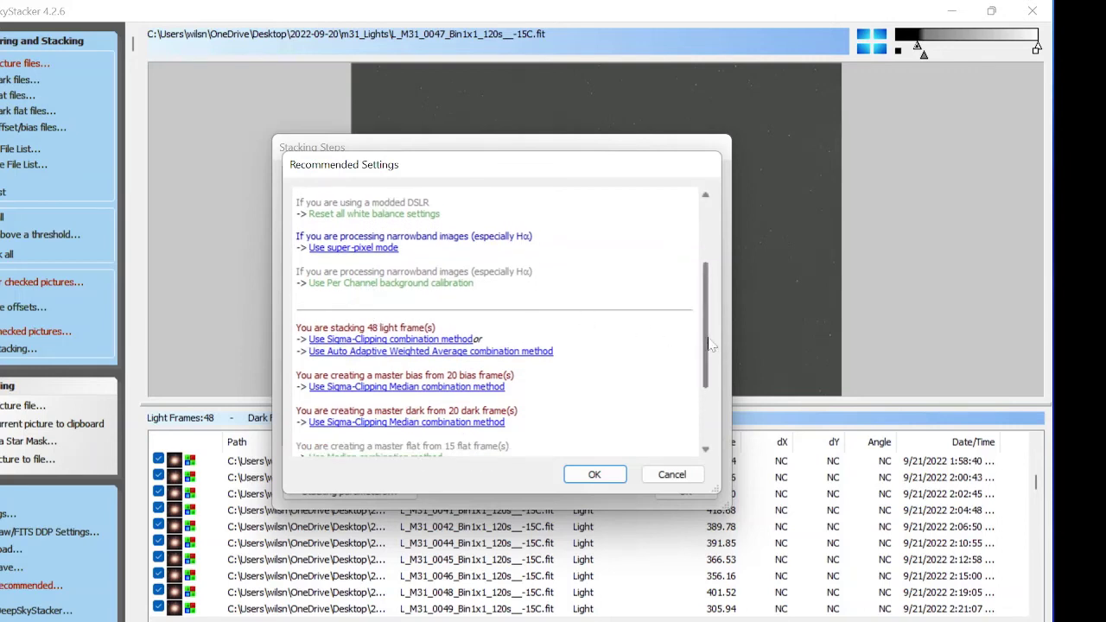
pyautogui.moveTo(705, 350); pyautogui.dragTo(707, 413)
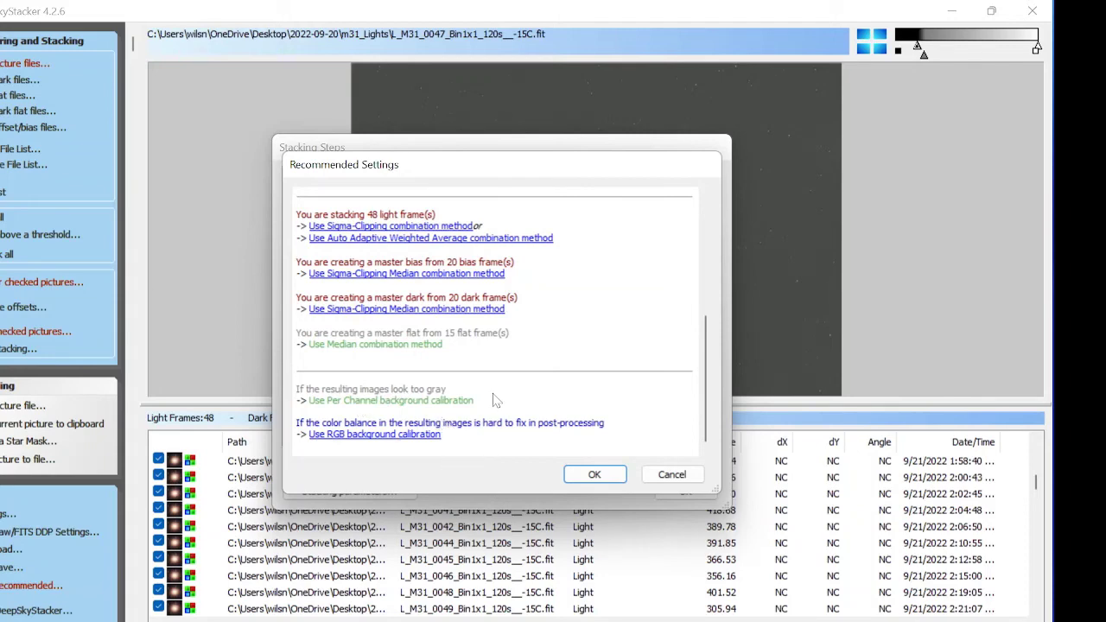
pyautogui.click(597, 475)
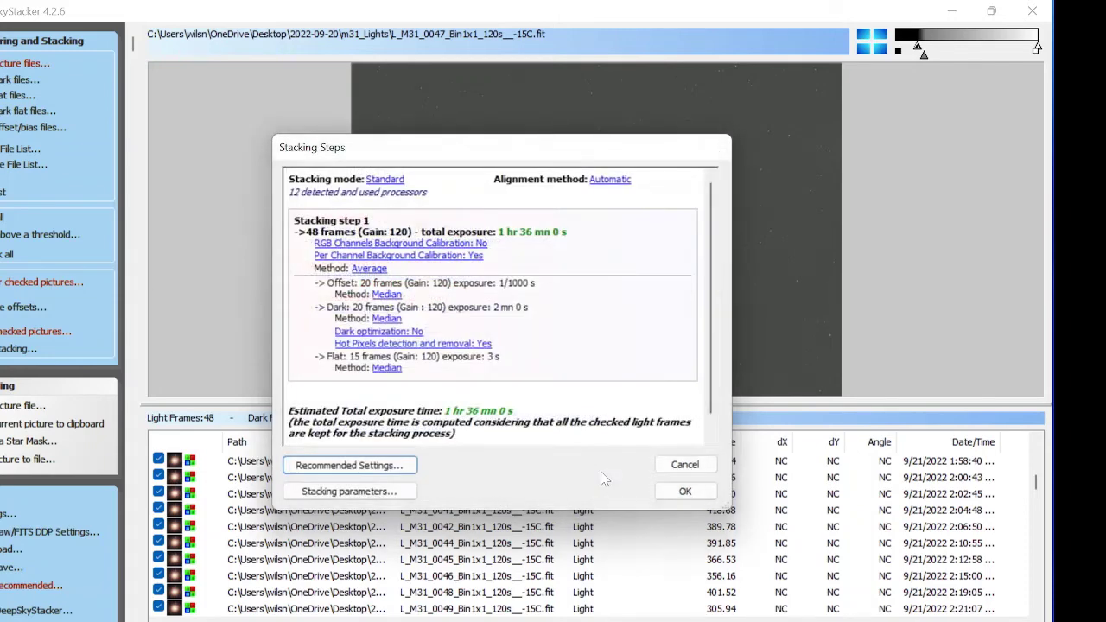
pyautogui.click(683, 491)
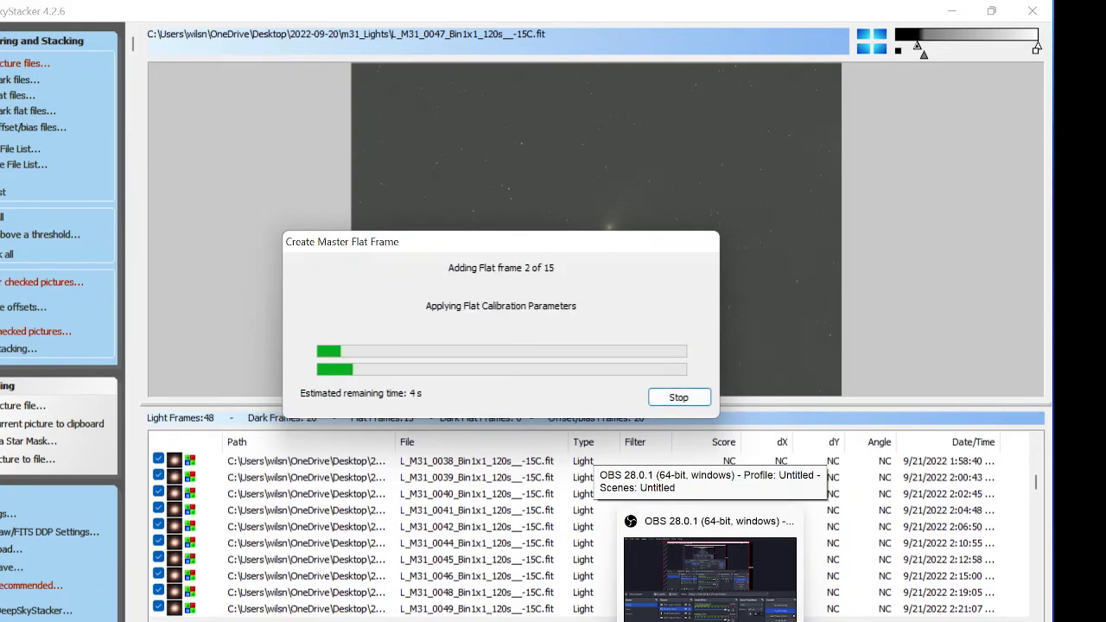
# - Launch PixInsight and open the stacked image m31_Test from the m31_Lights folder
pyautogui.click(710, 579)
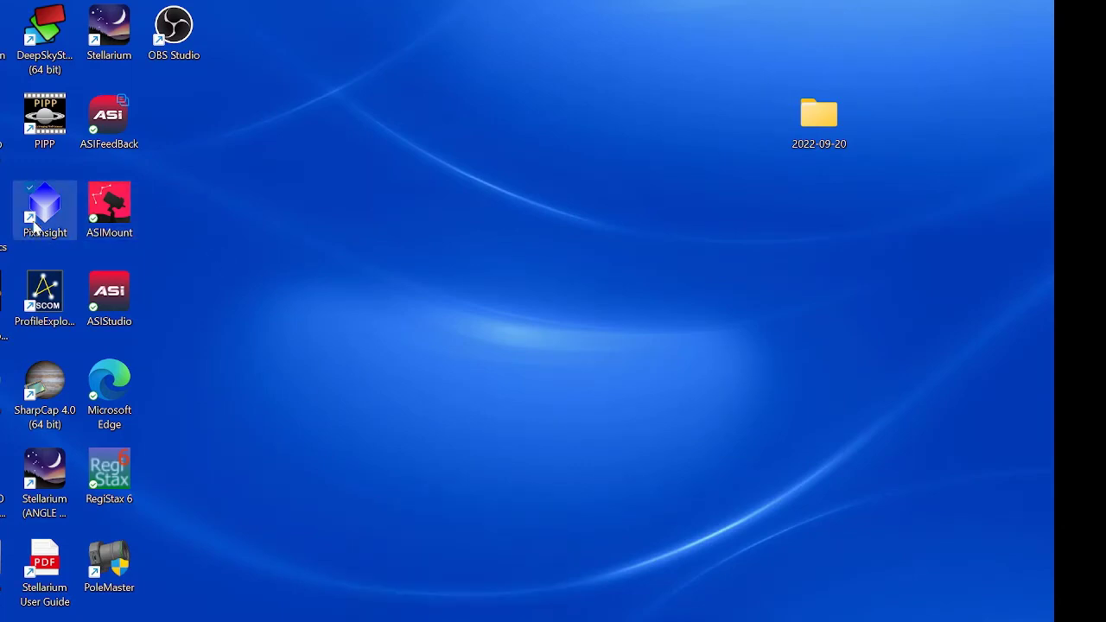
pyautogui.doubleClick(50, 208)
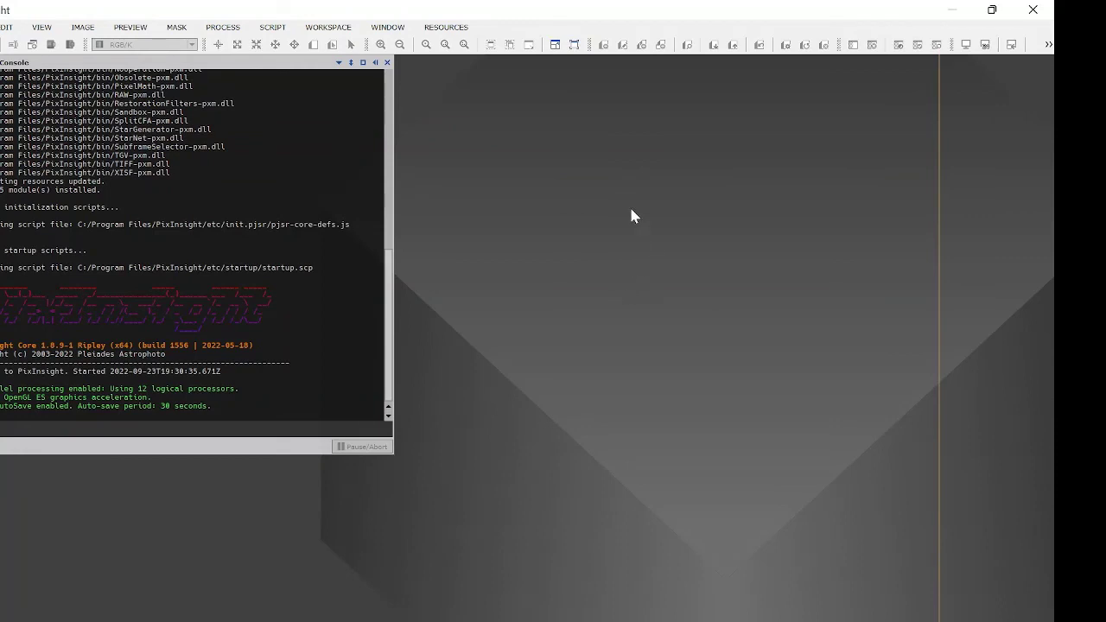
pyautogui.hotkey('alt', 'f')
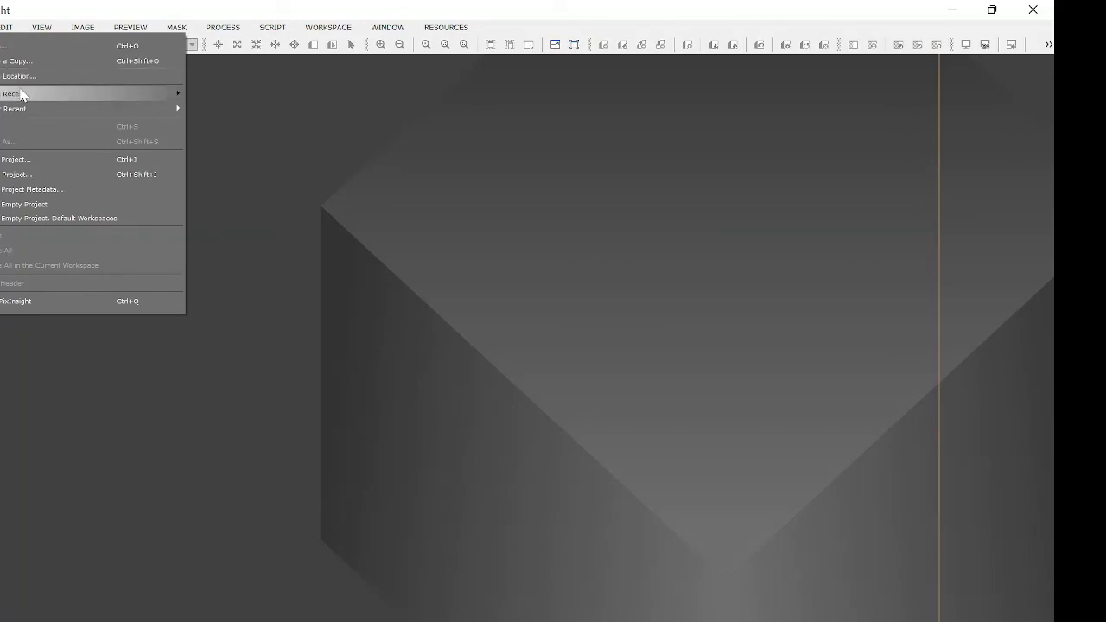
pyautogui.click(11, 48)
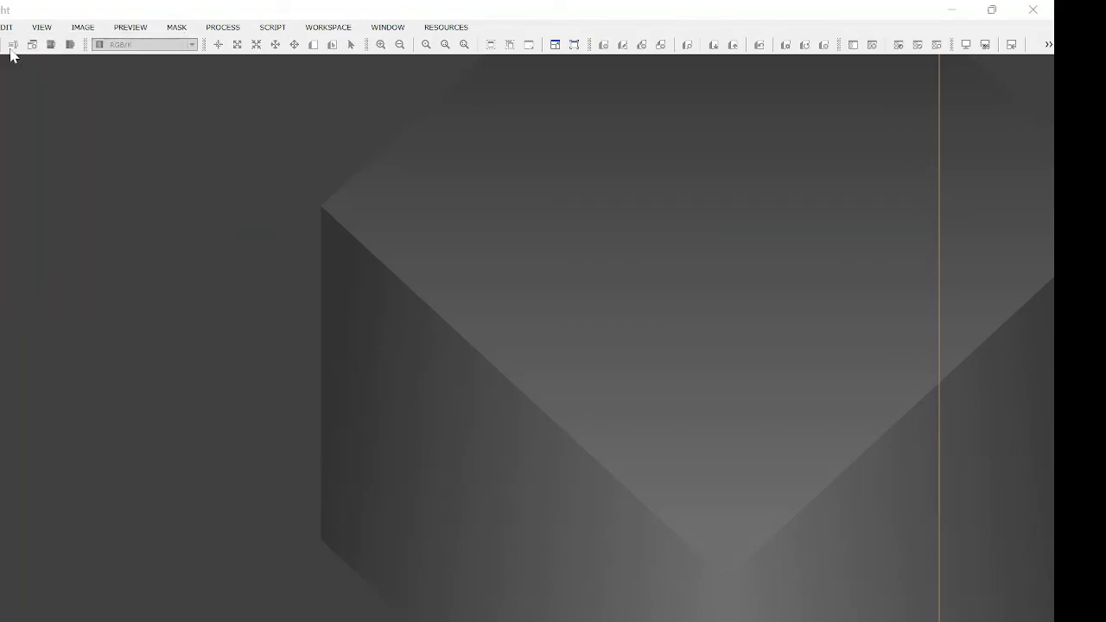
pyautogui.moveTo(489, 150); pyautogui.dragTo(488, 313)
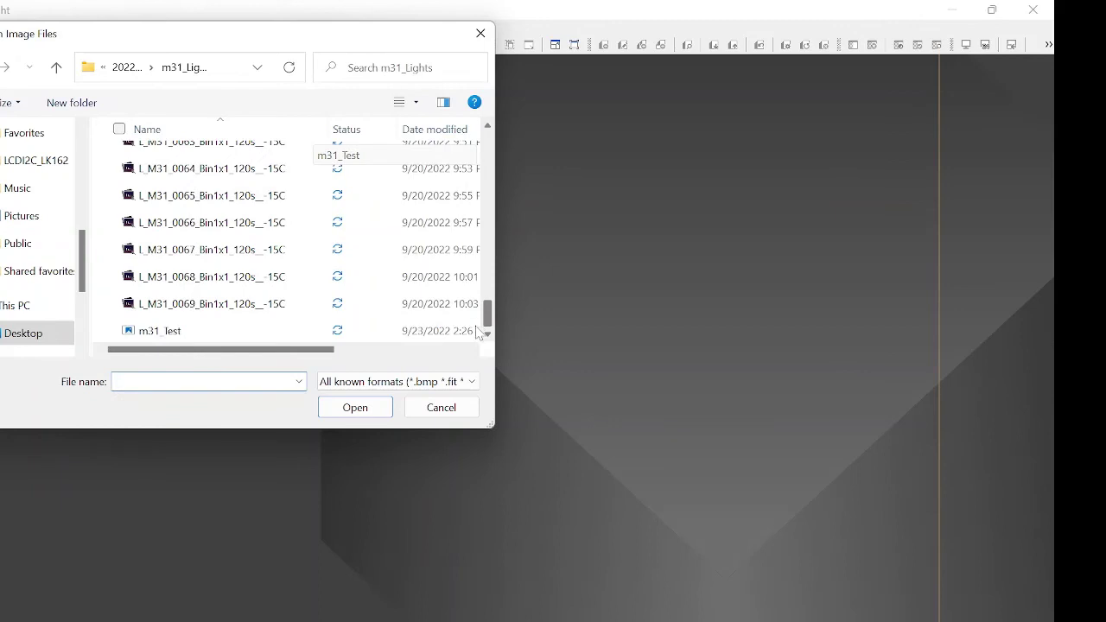
pyautogui.click(170, 333)
pyautogui.click(358, 408)
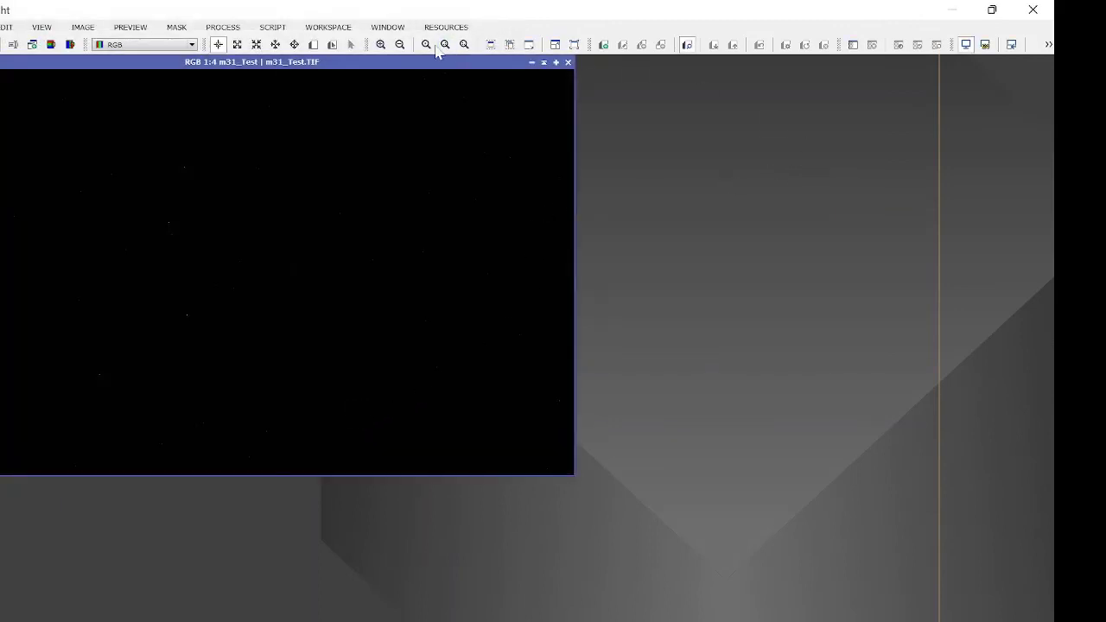
# - Open the ScreenTransferFunction and HistogramTransformation processes for stretching the M31 image
pyautogui.click(232, 30)
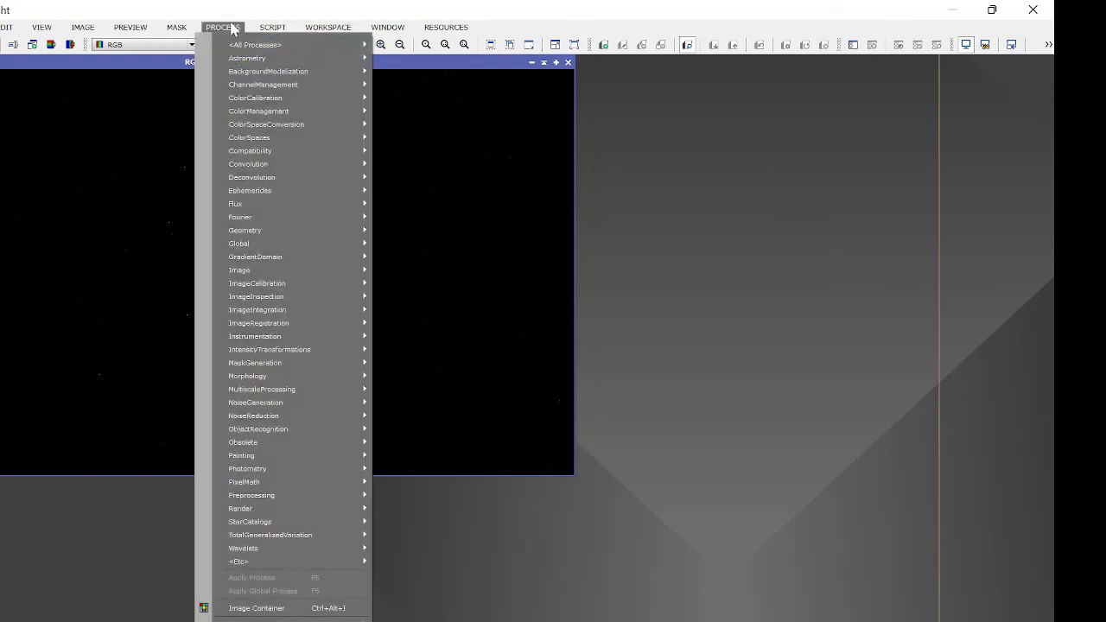
pyautogui.moveTo(250, 44)
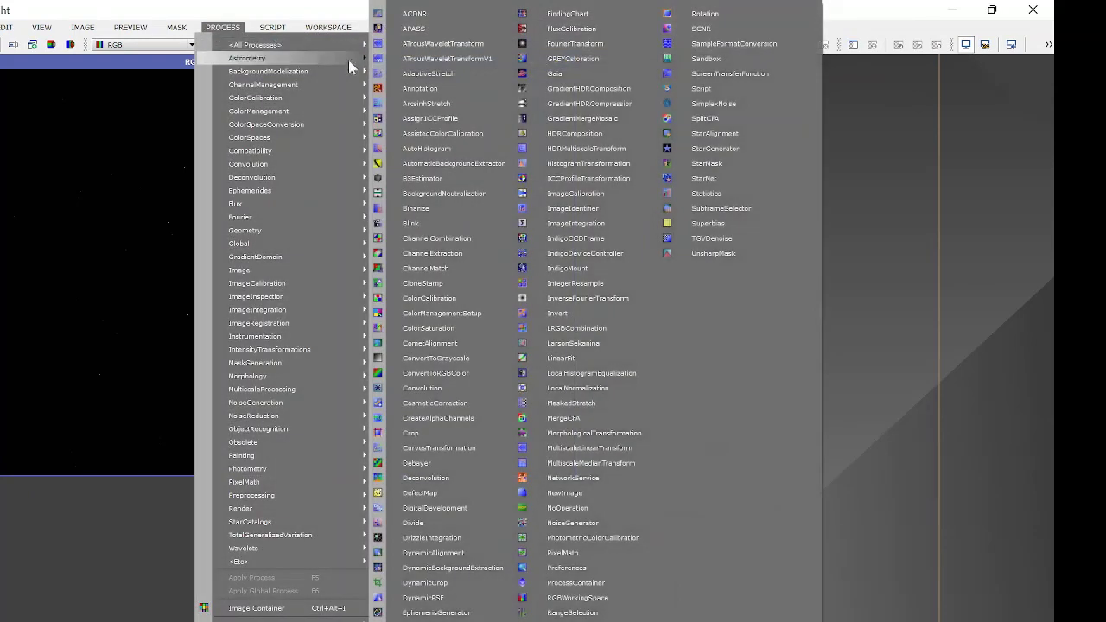
pyautogui.click(735, 75)
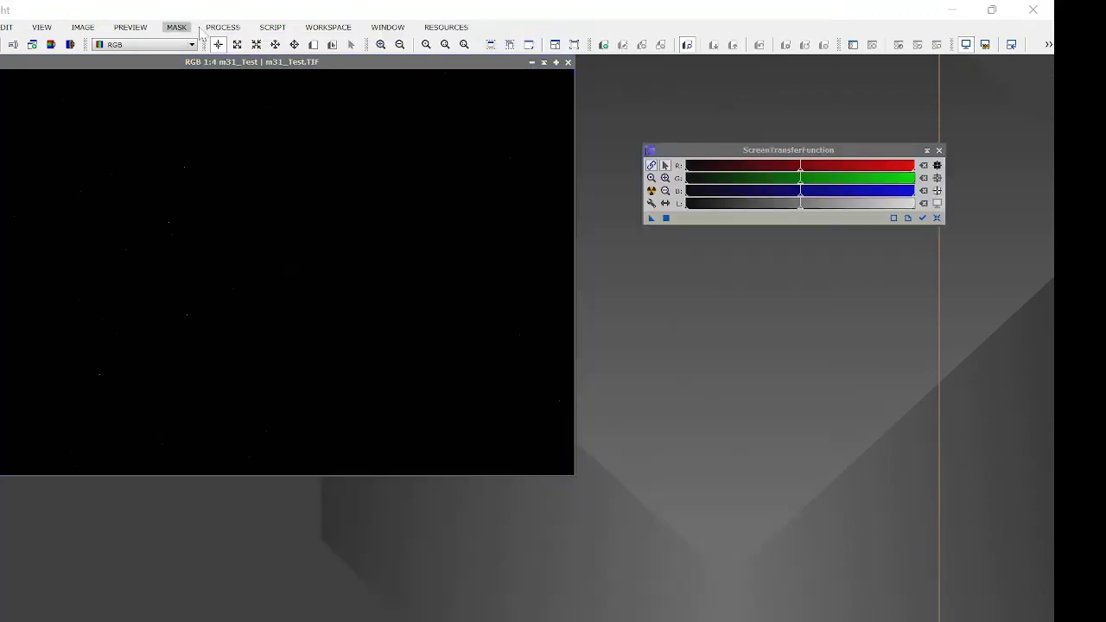
pyautogui.click(232, 31)
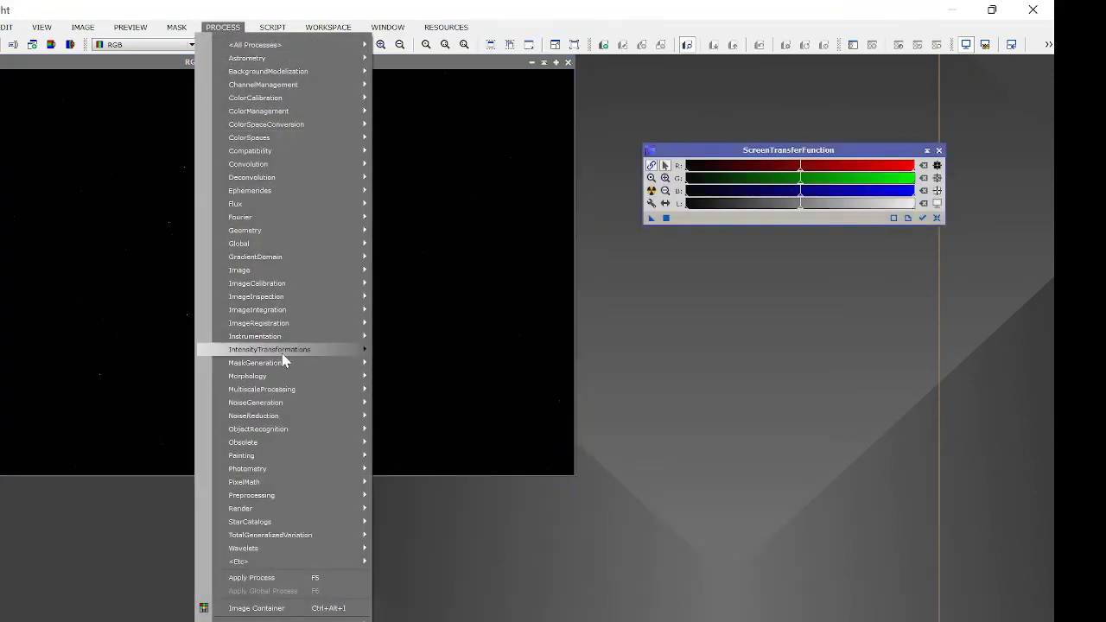
pyautogui.moveTo(287, 361)
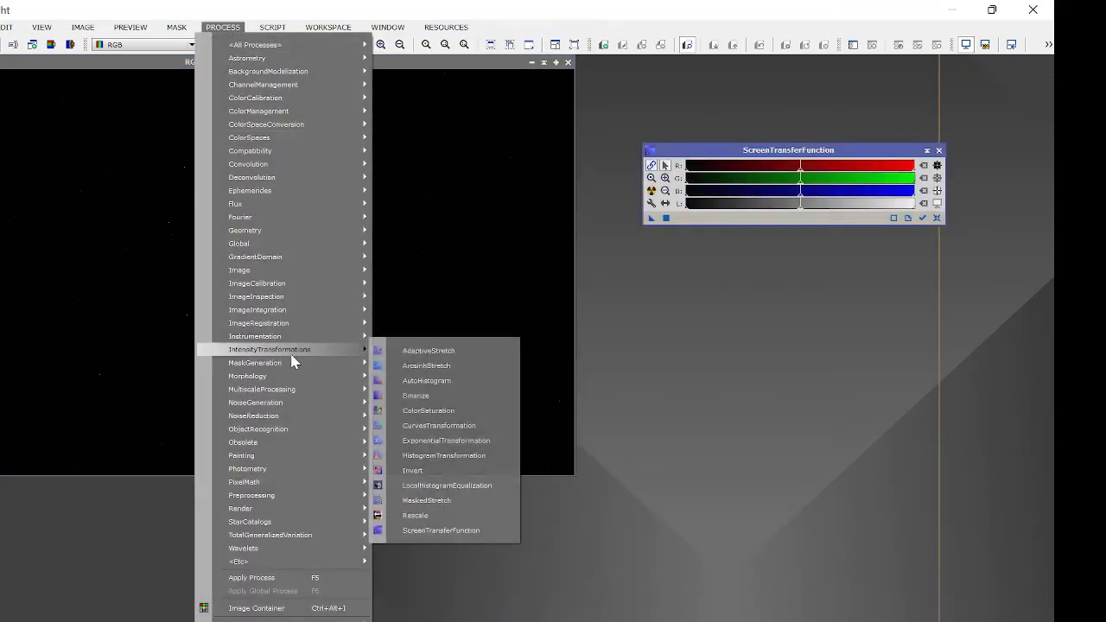
pyautogui.click(468, 458)
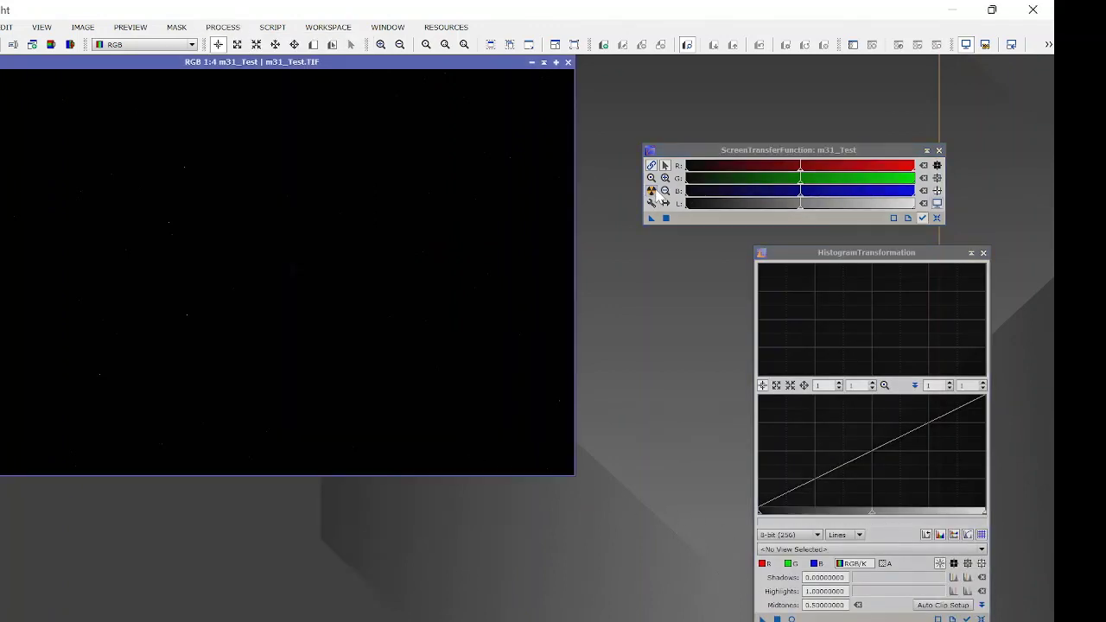
# - Auto-stretch m31_Test with the RGB channels unlinked and apply the stretch permanently through HistogramTransformation
pyautogui.click(653, 191)
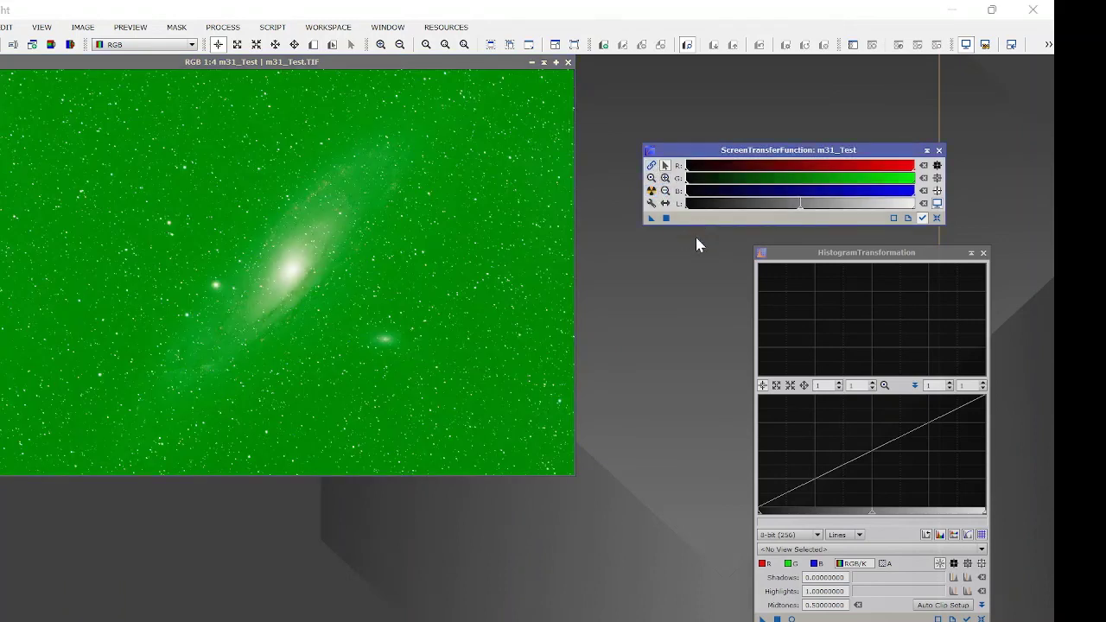
pyautogui.click(652, 191)
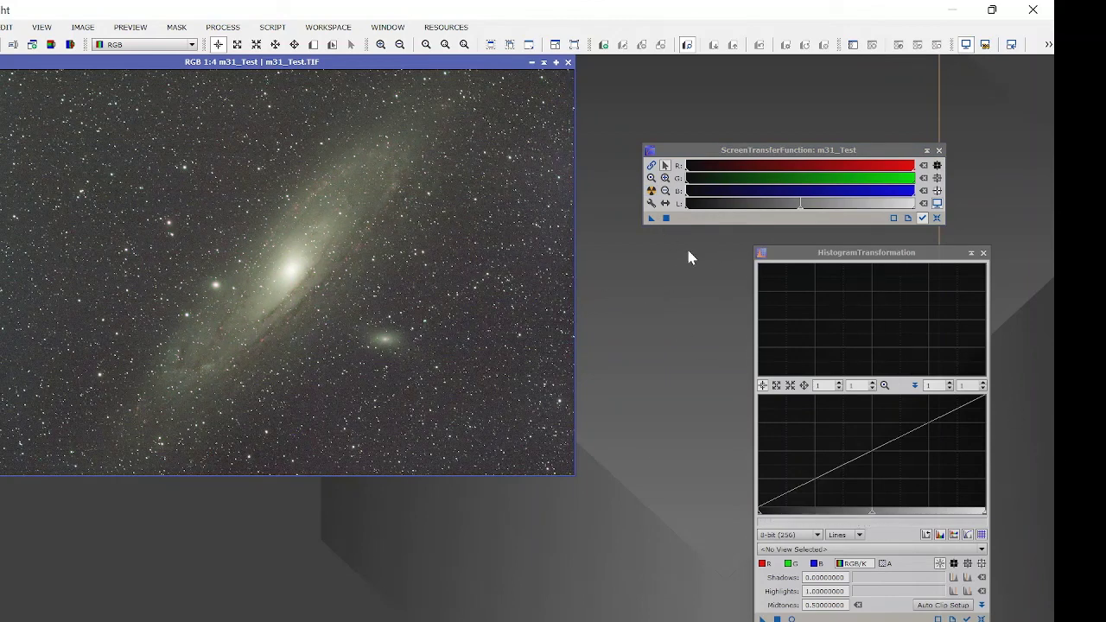
pyautogui.moveTo(651, 219); pyautogui.dragTo(478, 362)
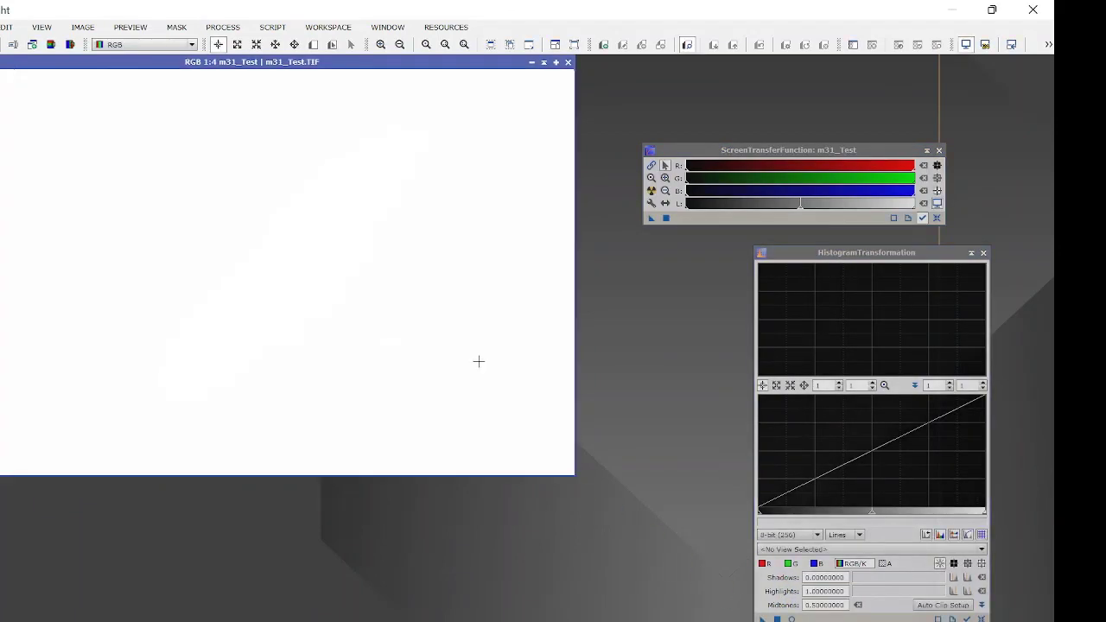
# - Reset and close both HistogramTransformation and ScreenTransferFunction so only the permanent stretch remains on the image
pyautogui.click(982, 617)
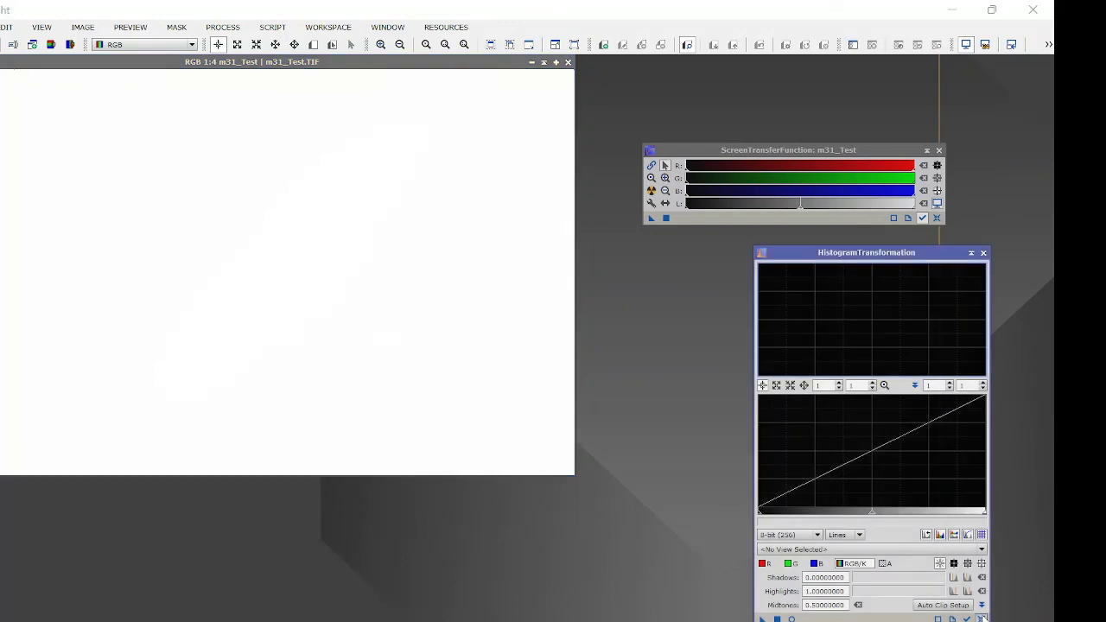
pyautogui.click(983, 253)
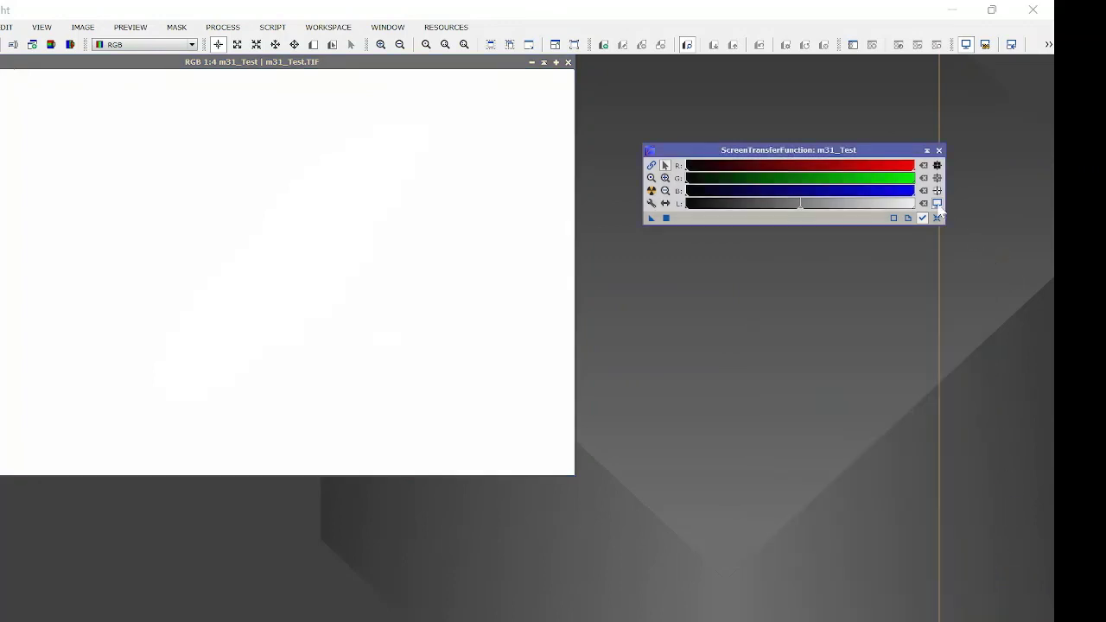
pyautogui.click(936, 218)
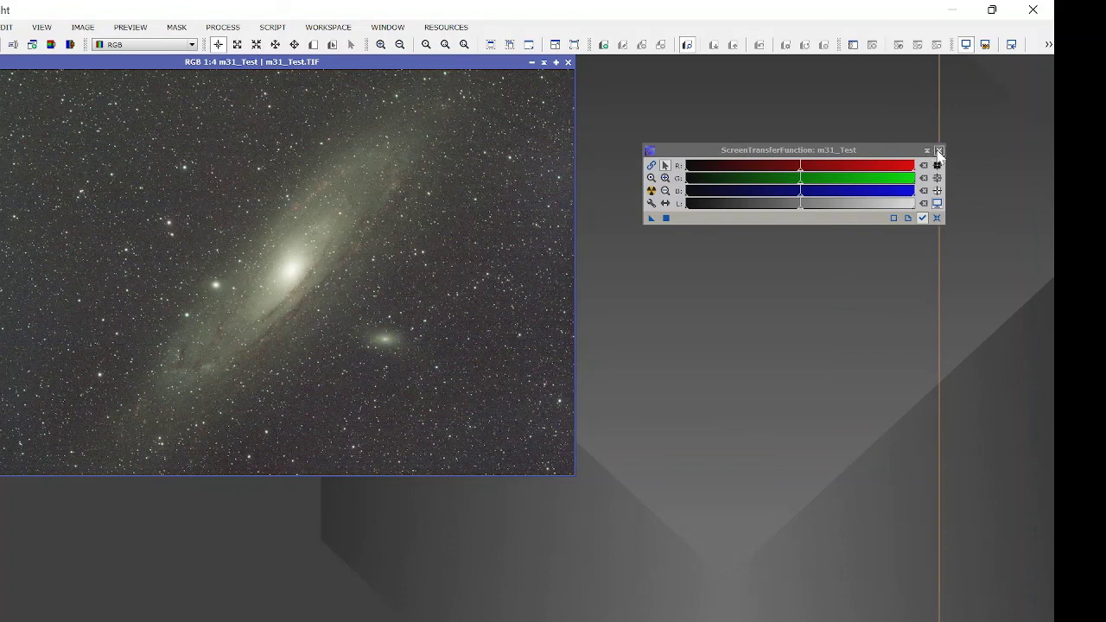
pyautogui.click(937, 150)
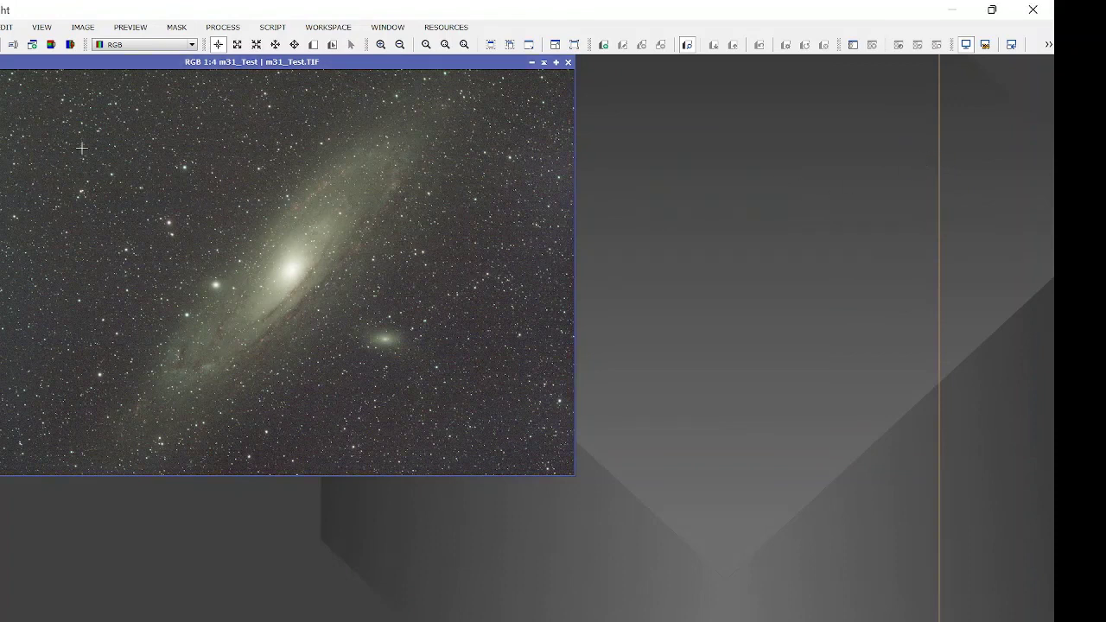